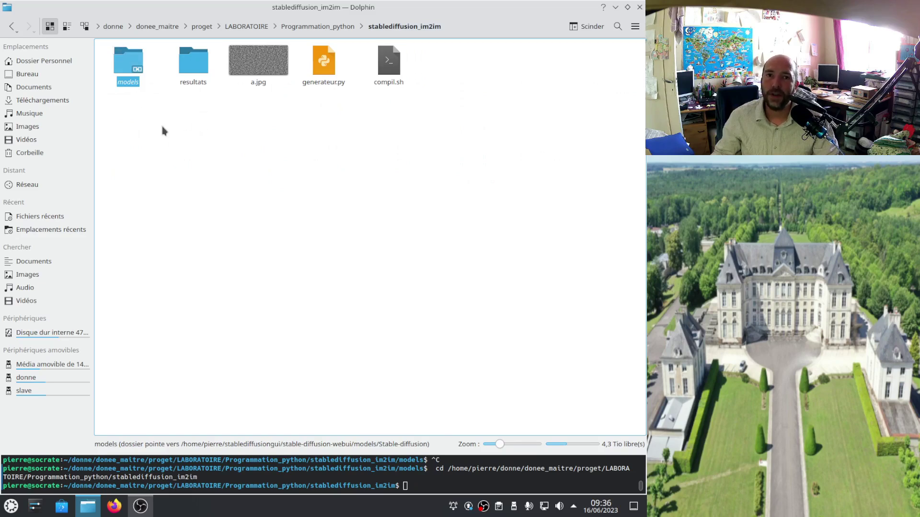
Step: Enlarge the terminal pane and run generateur.py with python3, passing models/deliberate_v2_normale.safetensors as the model
click(227, 158)
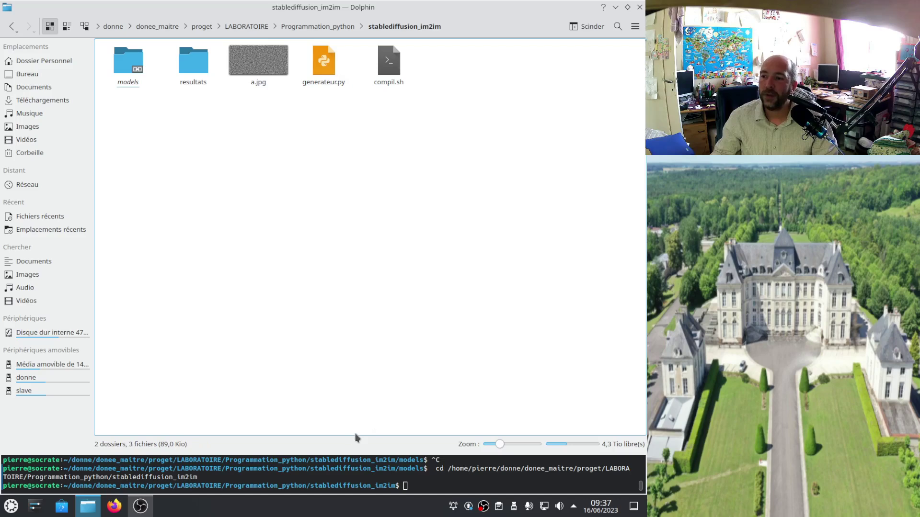
drag(347, 453, 350, 313)
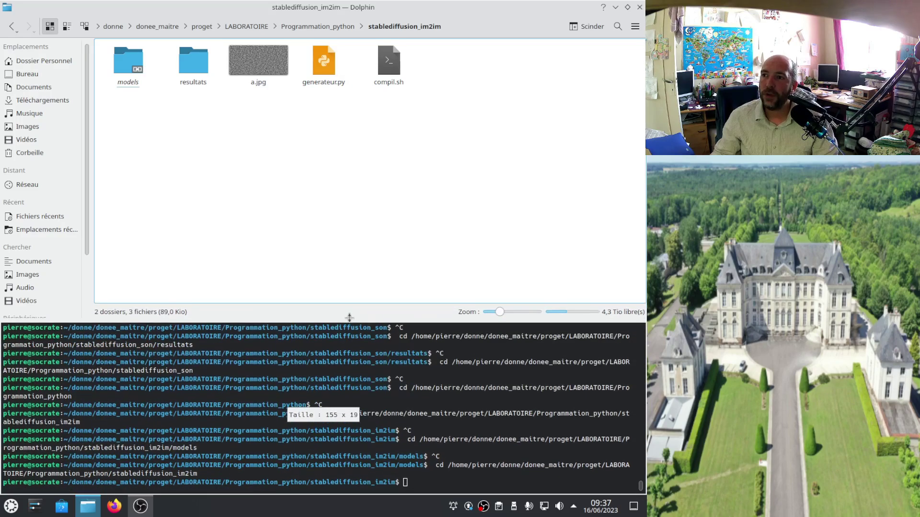
text(python3)
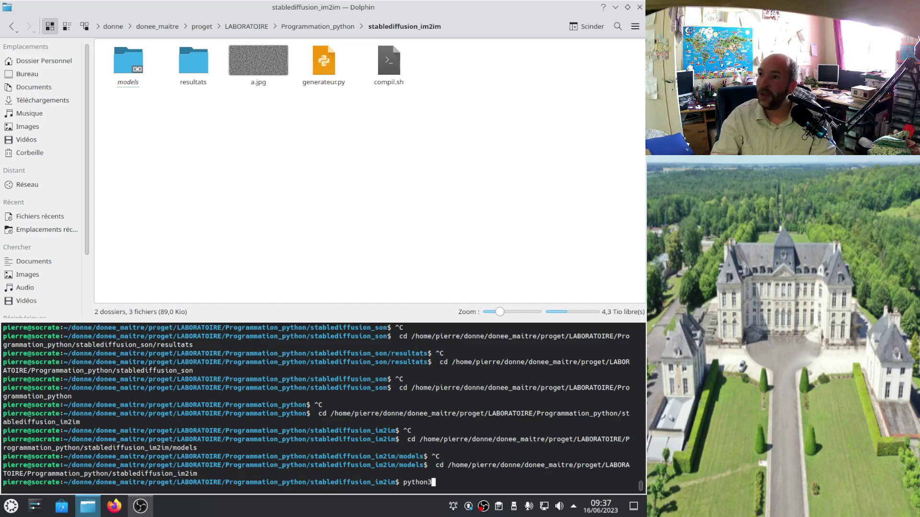
text( gen)
key(Tab)
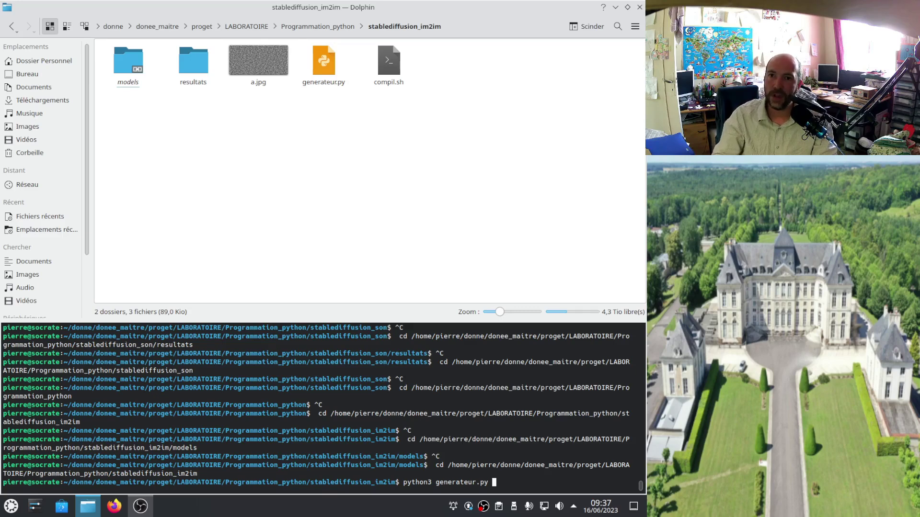
text(mod)
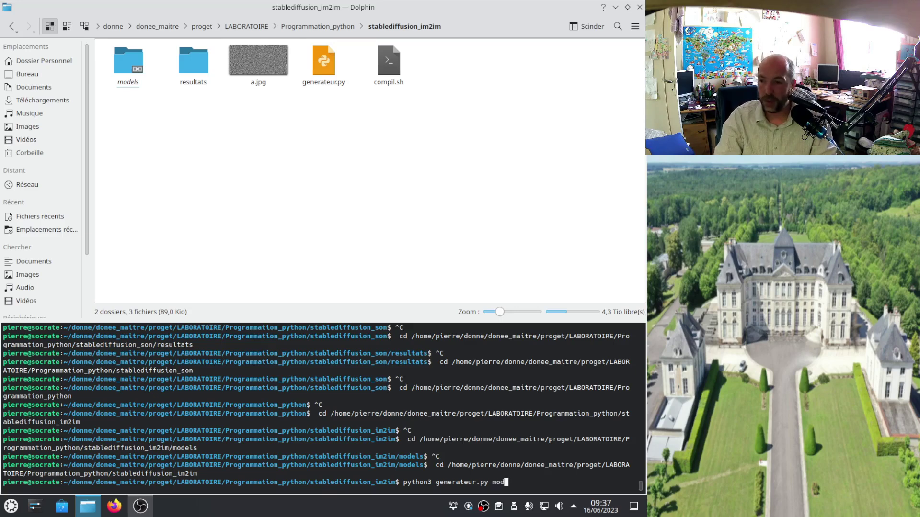
text(els/)
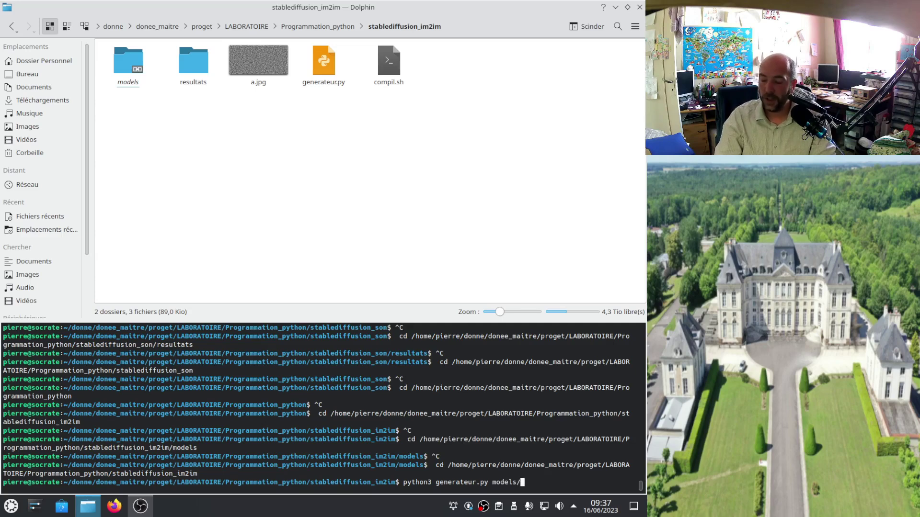
text(de)
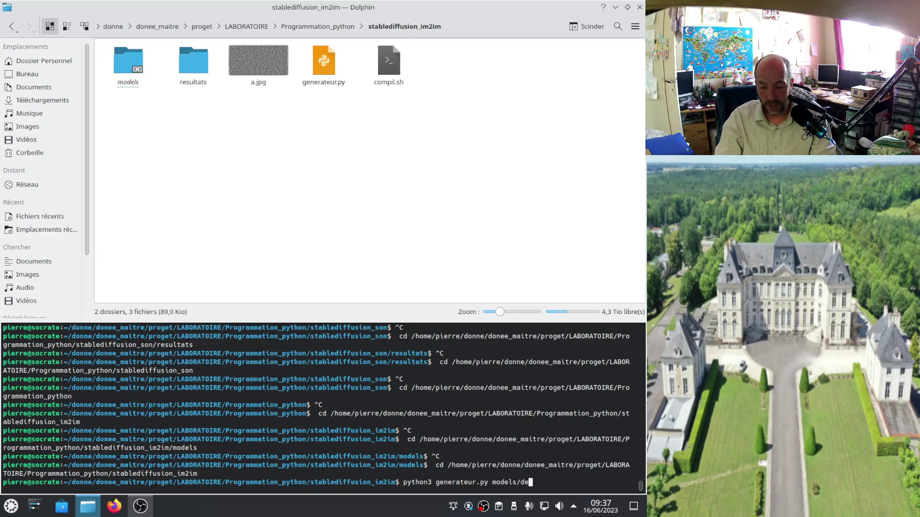
key(Tab)
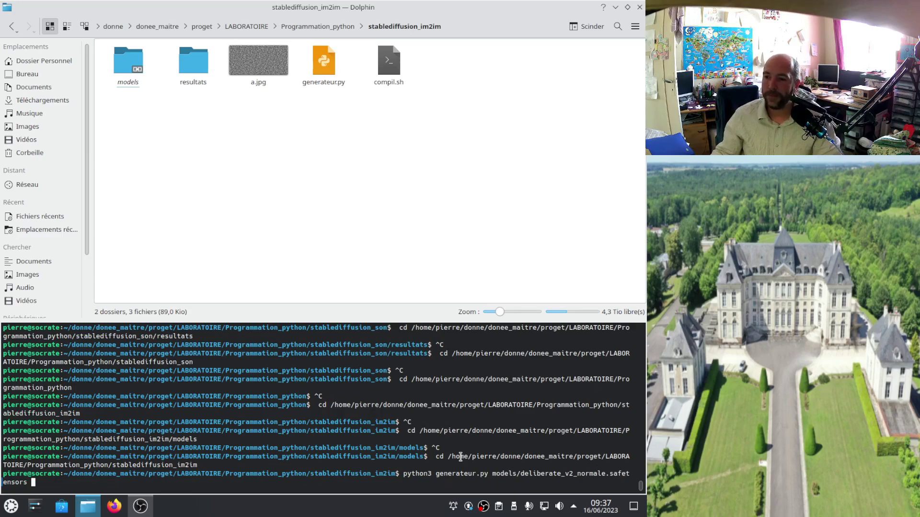
key(Return)
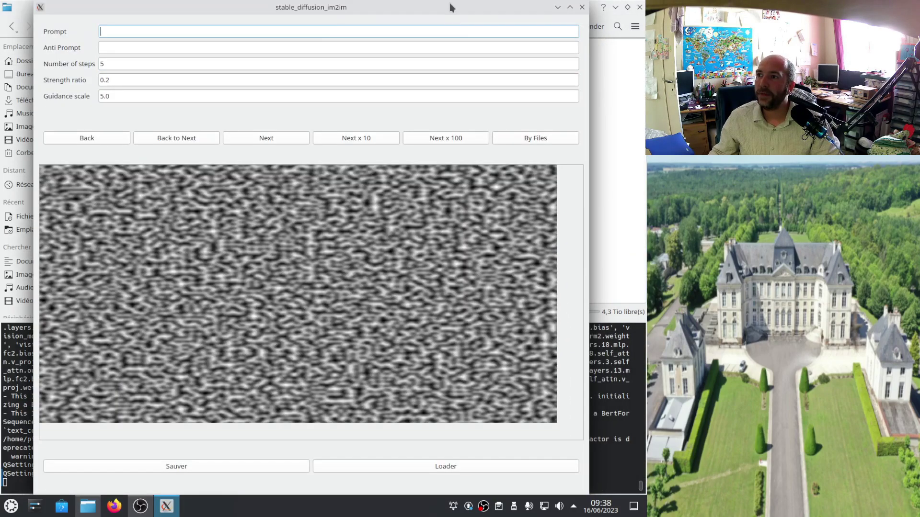
Step: Maximize the stable_diffusion_im2im window and load a.jpg as the starting image
double_click(450, 8)
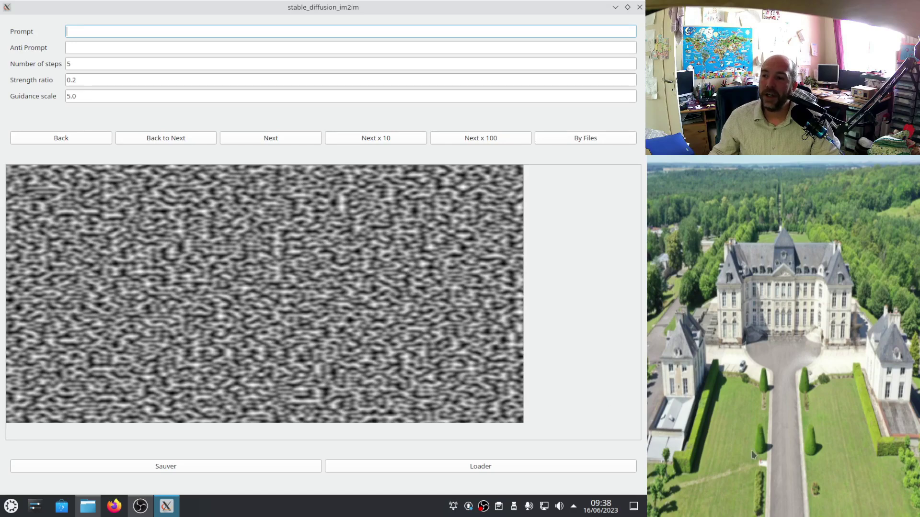
click(501, 467)
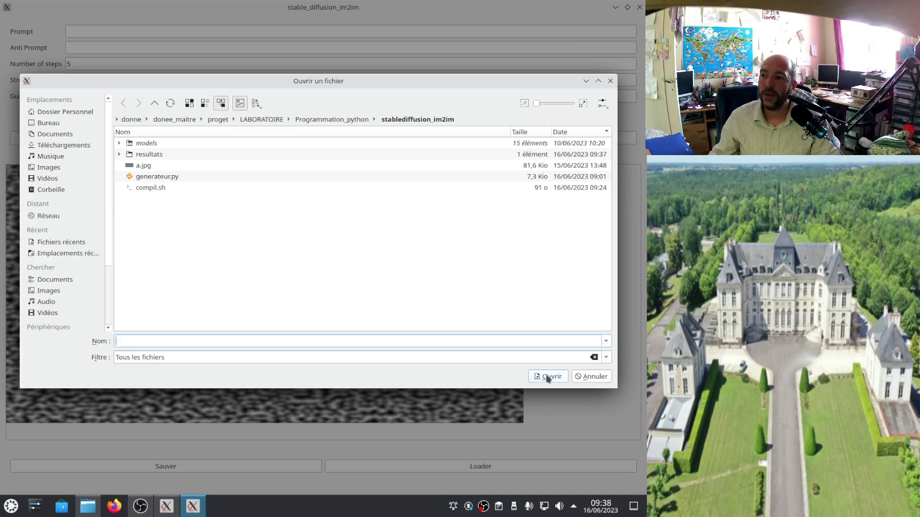
double_click(158, 166)
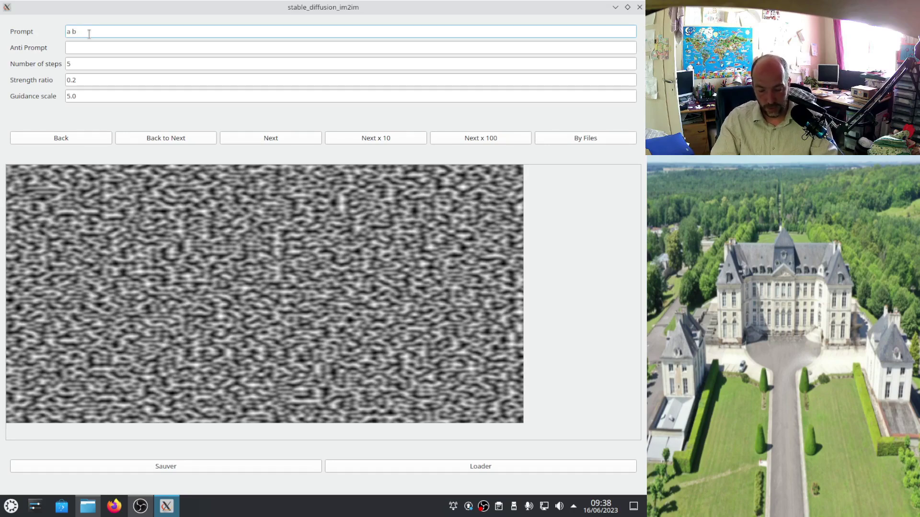
Step: Enter "a beautiful castle in the mountain" as the prompt and "road" as the anti prompt
text(utiful c)
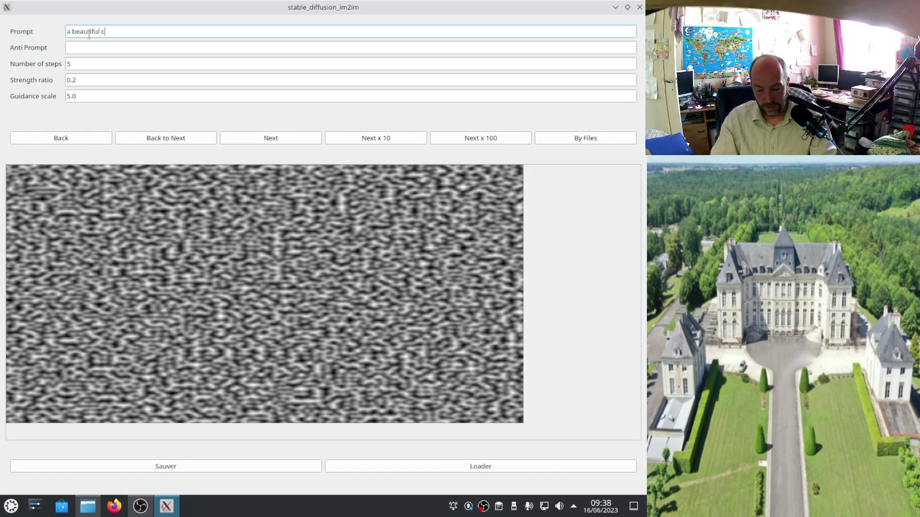
text(astle in the mountain)
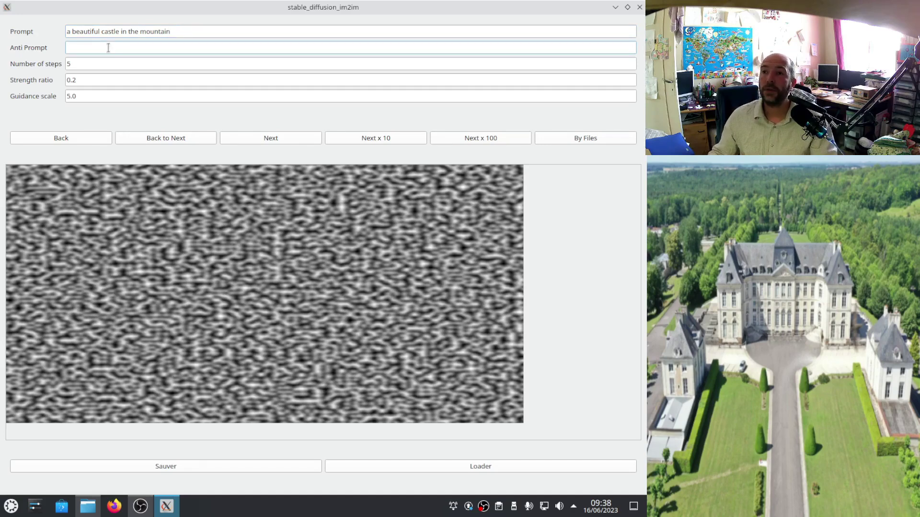
click(109, 48)
text(road)
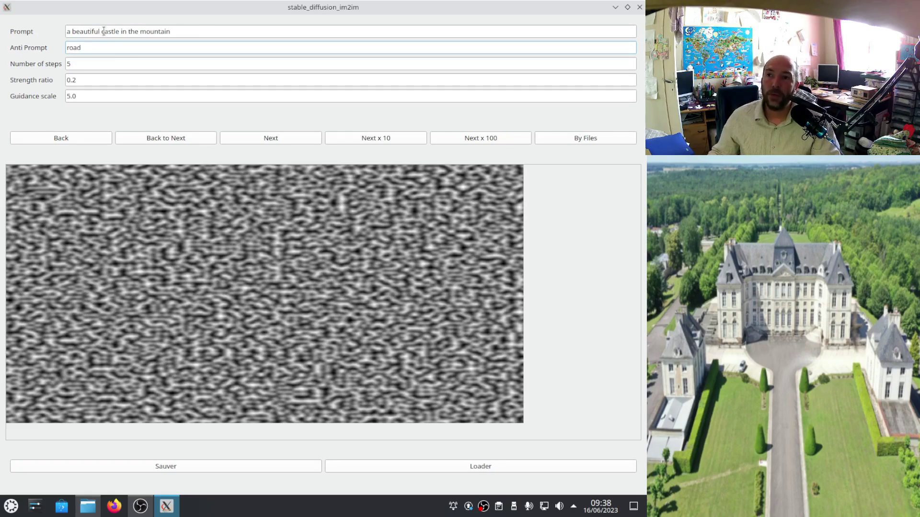
Step: Set the number of steps to 20 and the strength ratio to 0.7
click(89, 64)
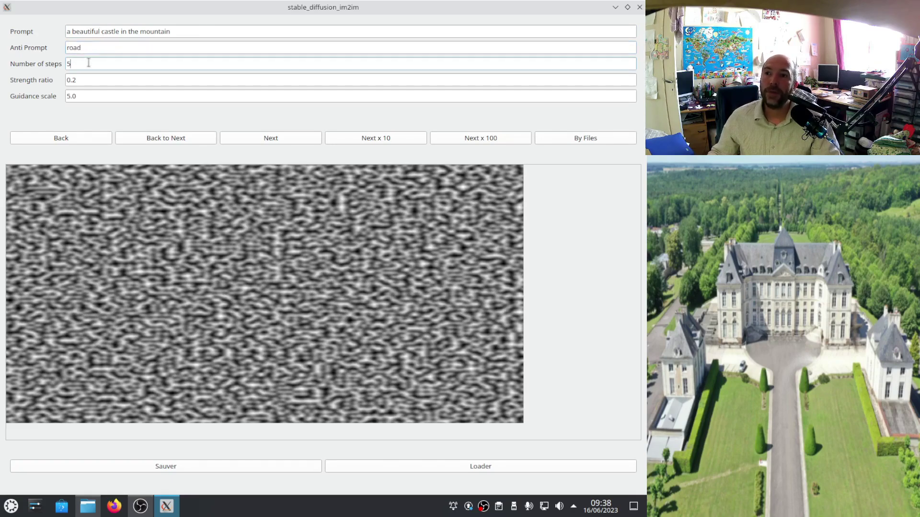
drag(89, 63, 67, 63)
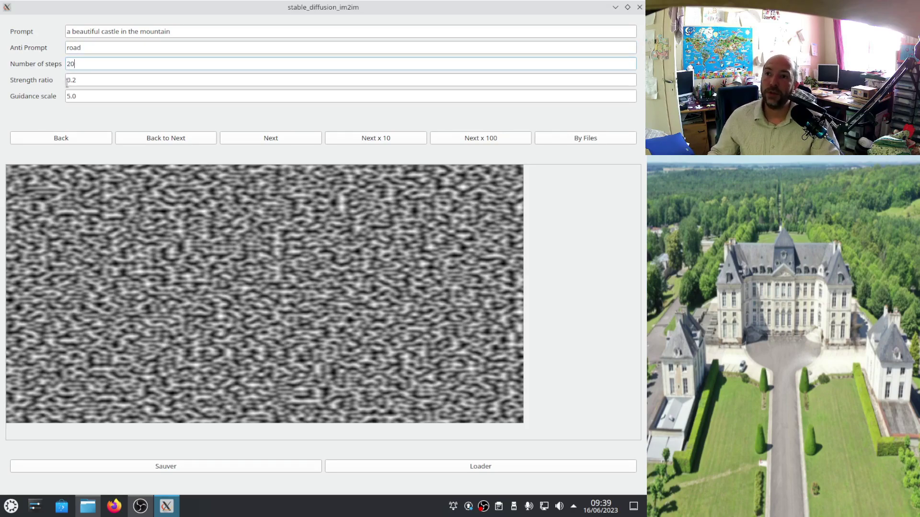
drag(73, 80, 85, 80)
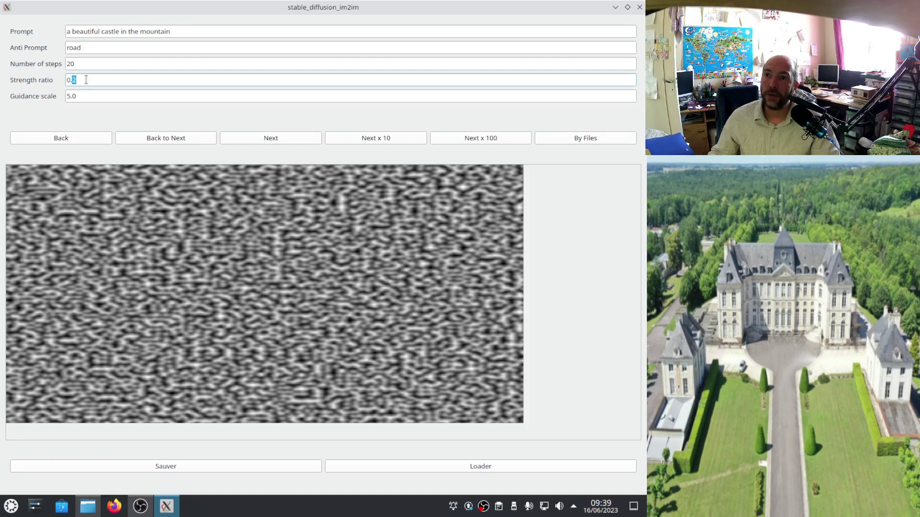
text(7)
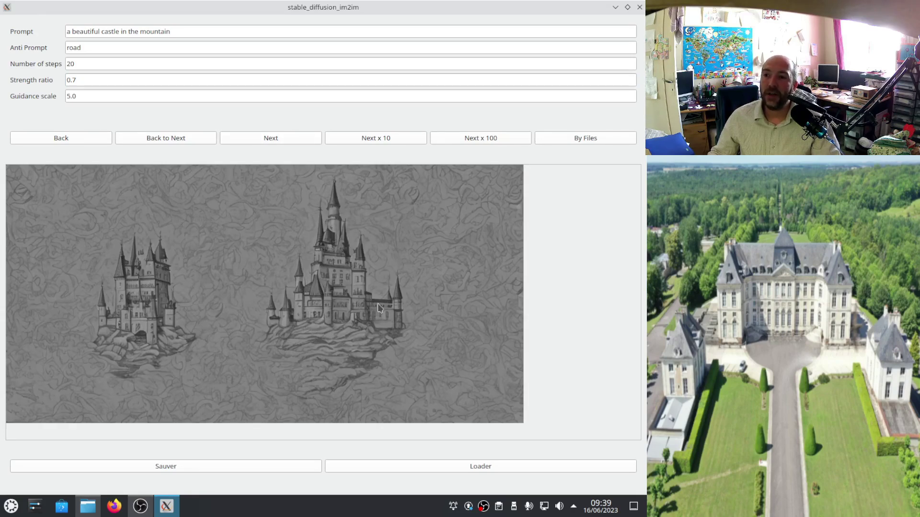
Step: Go back to the starting noise image and return to the latest generated image for comparison
click(63, 139)
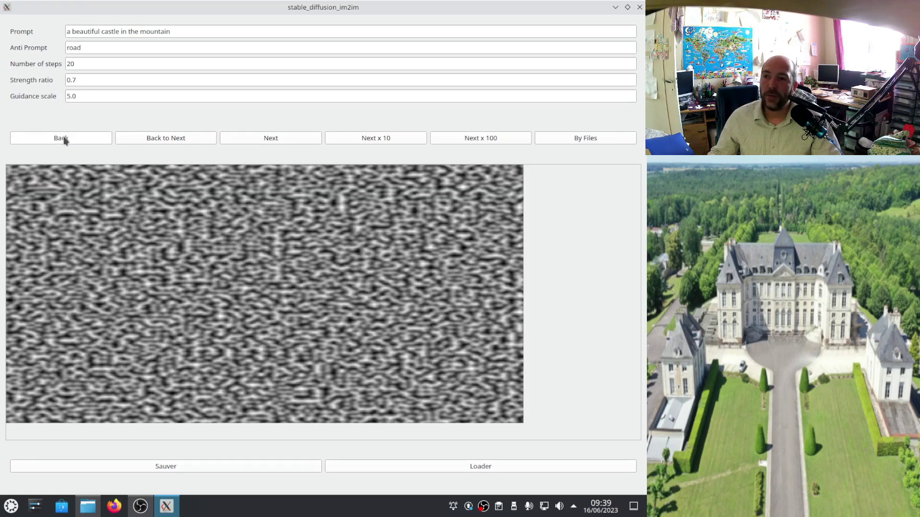
click(186, 138)
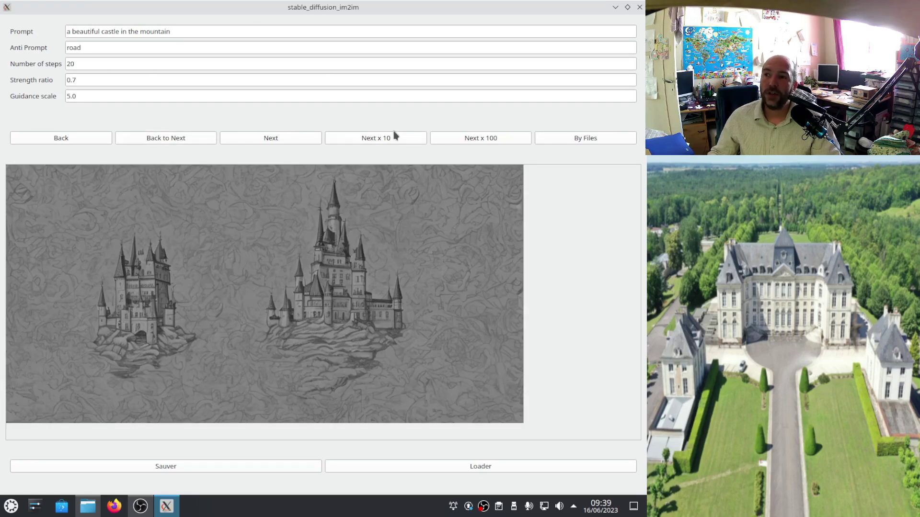
Step: Run ten successive generations from the current castle image and check their progress in the terminal
click(374, 142)
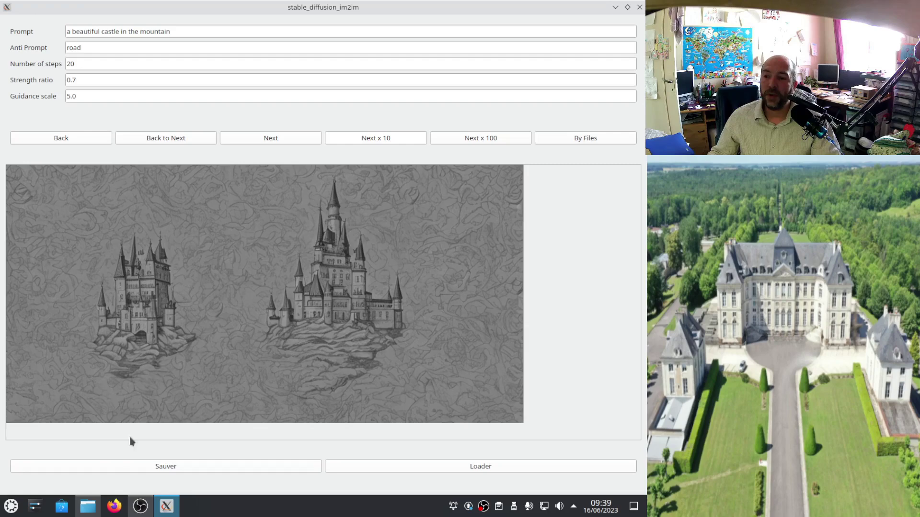
click(94, 508)
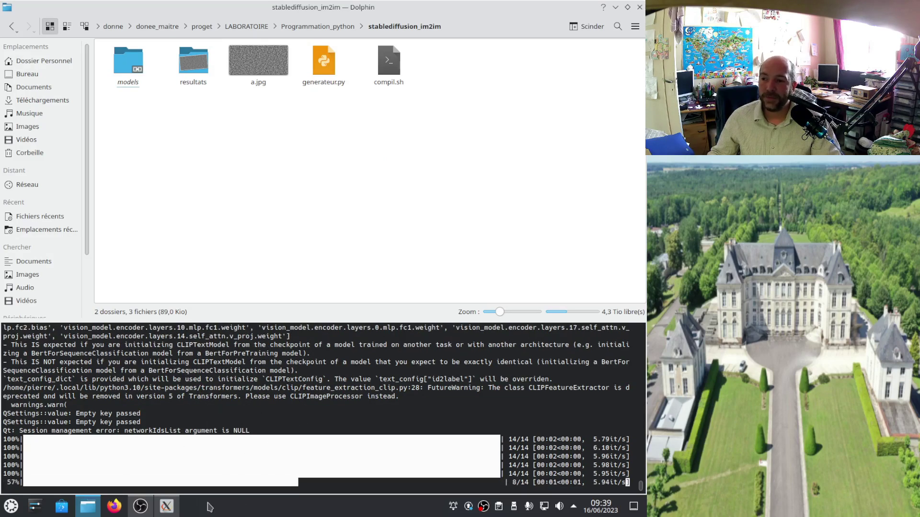
click(174, 511)
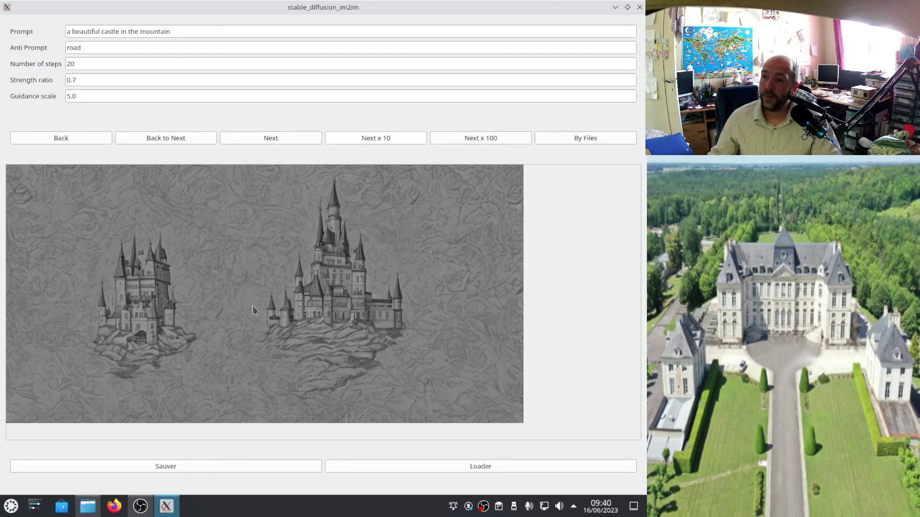
click(88, 511)
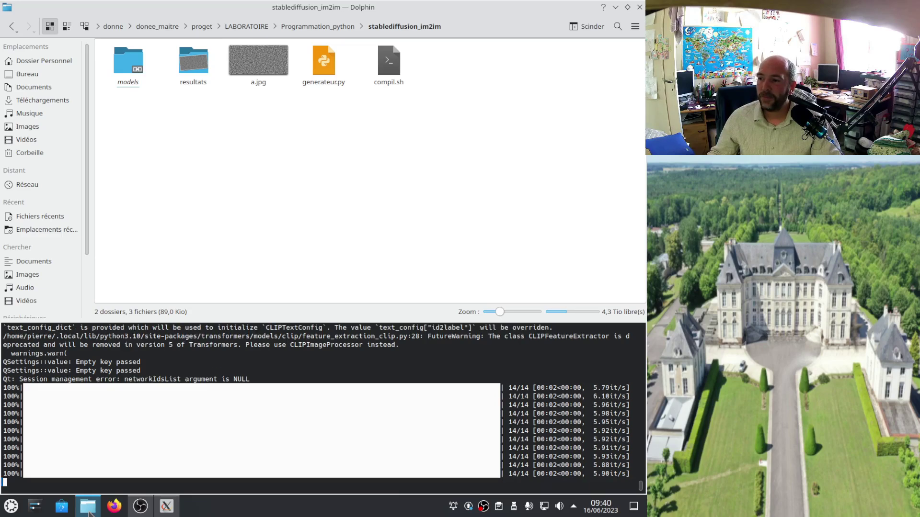
click(166, 506)
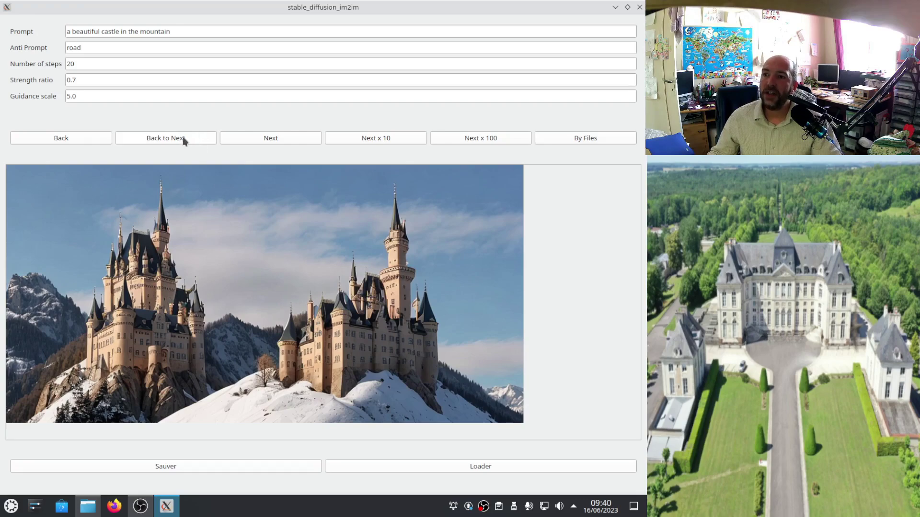
Step: Review the generated images backwards to the starting noise image, and return to the latest one
click(87, 140)
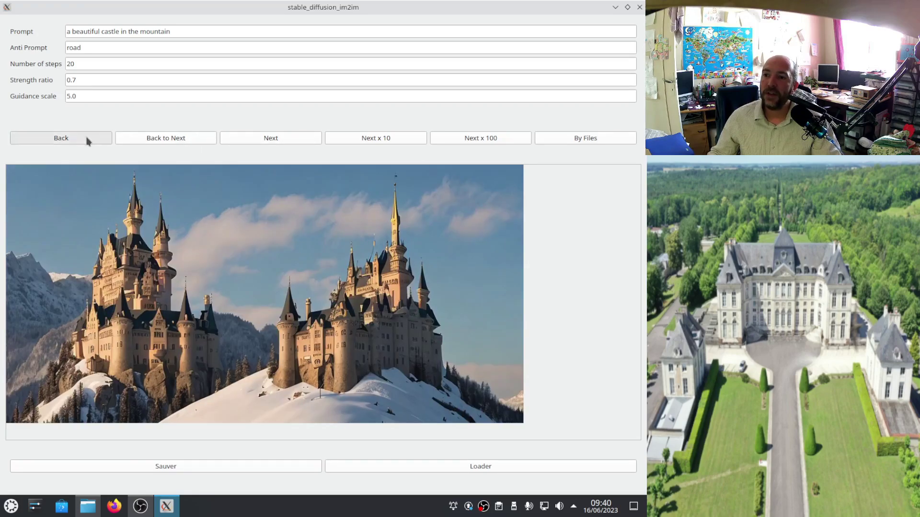
click(87, 140)
click(88, 140)
click(87, 140)
click(87, 140)
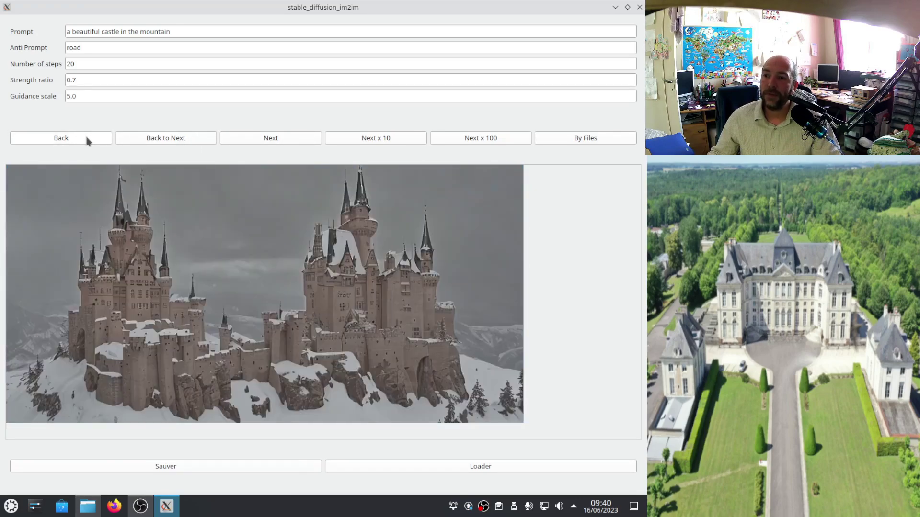
click(88, 140)
click(88, 140)
click(87, 140)
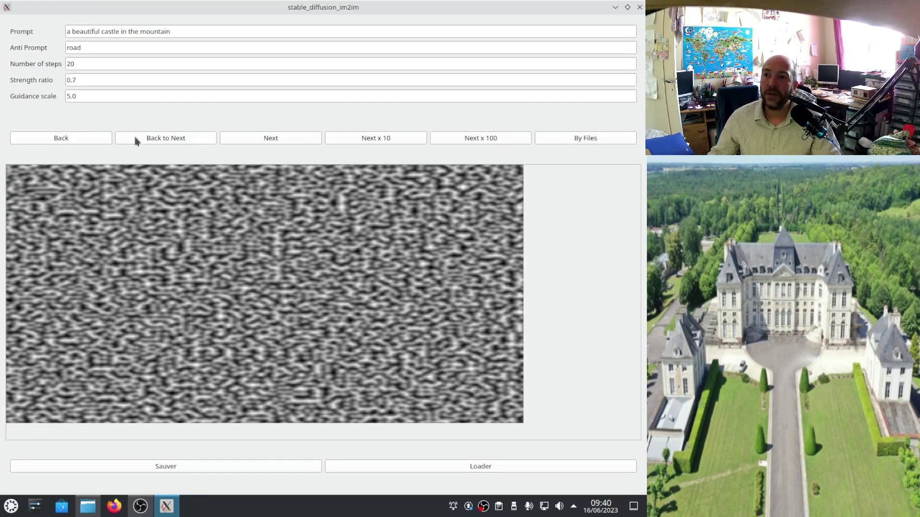
click(165, 138)
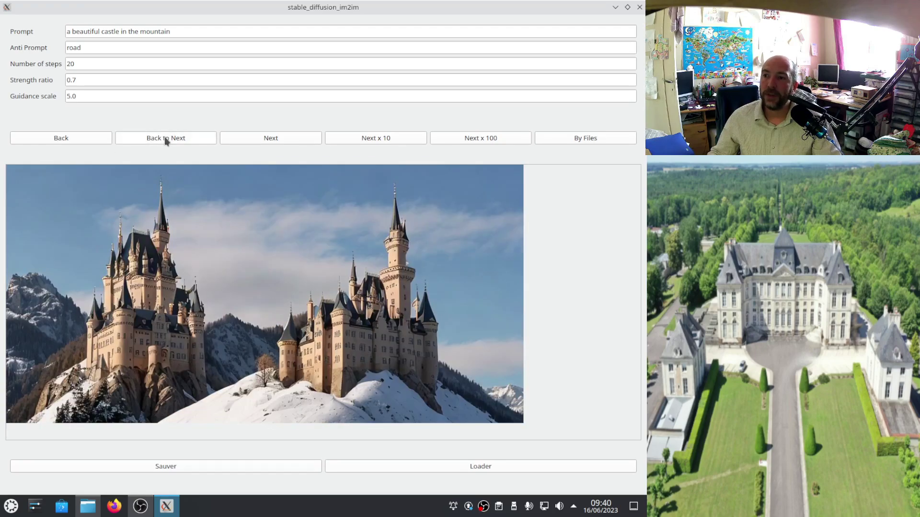
Step: Go back to the grey, snowy castle image and replace the prompt with "daytime"
click(71, 141)
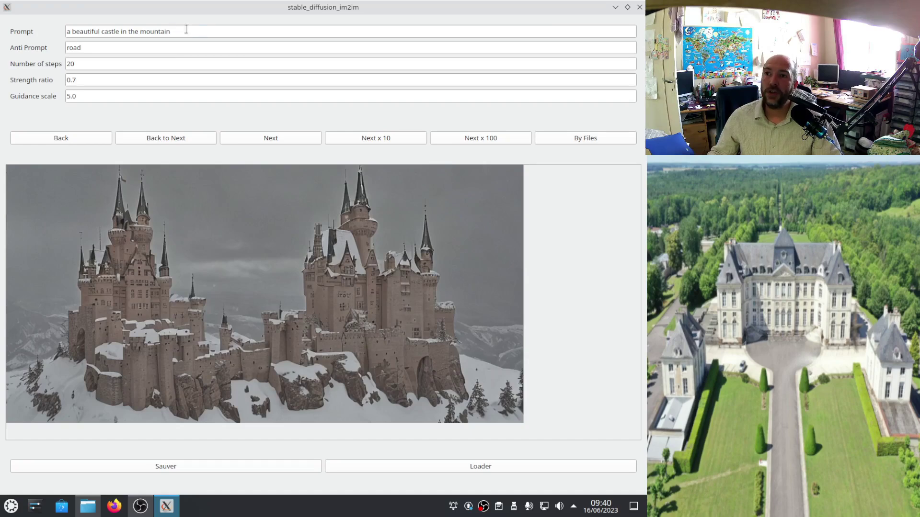
drag(185, 30, 58, 28)
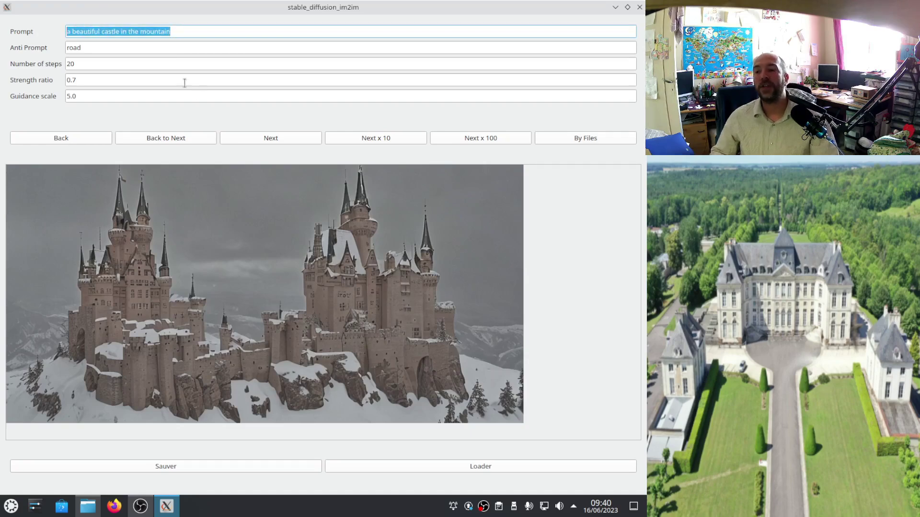
text(dayt)
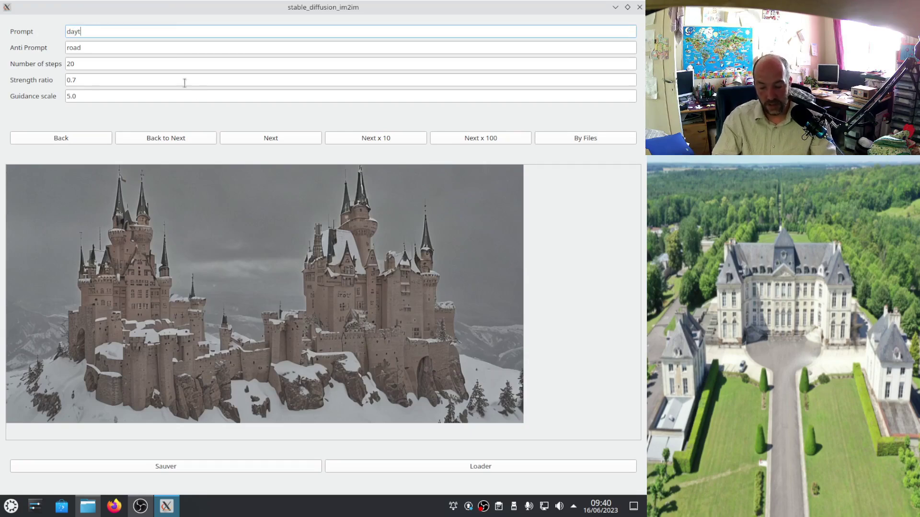
text(ime)
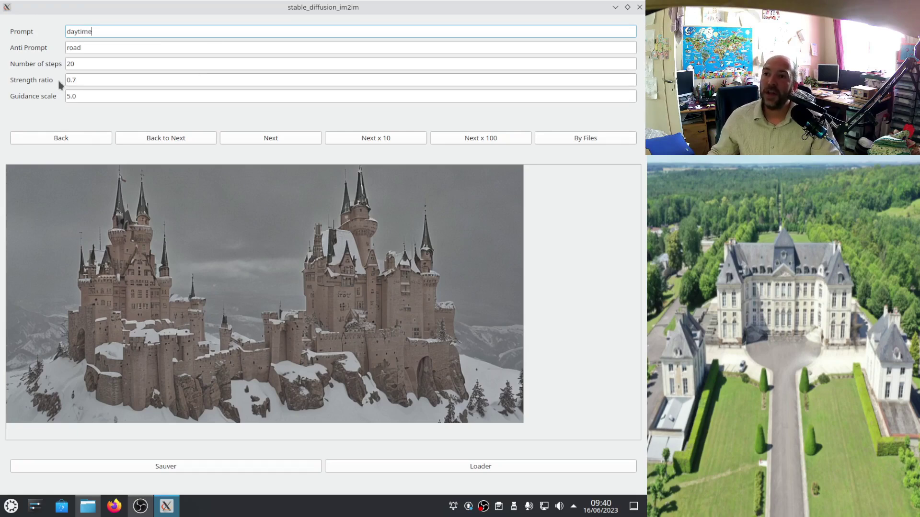
Step: Set the strength ratio to 0.4 and the number of steps to 10, and generate two successive images
double_click(72, 64)
click(76, 79)
double_click(74, 79)
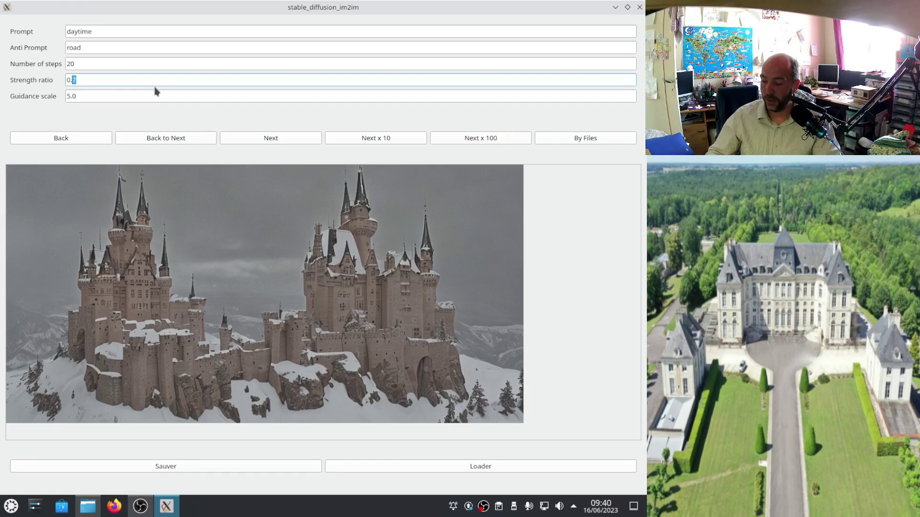
text(4)
click(96, 63)
text(10)
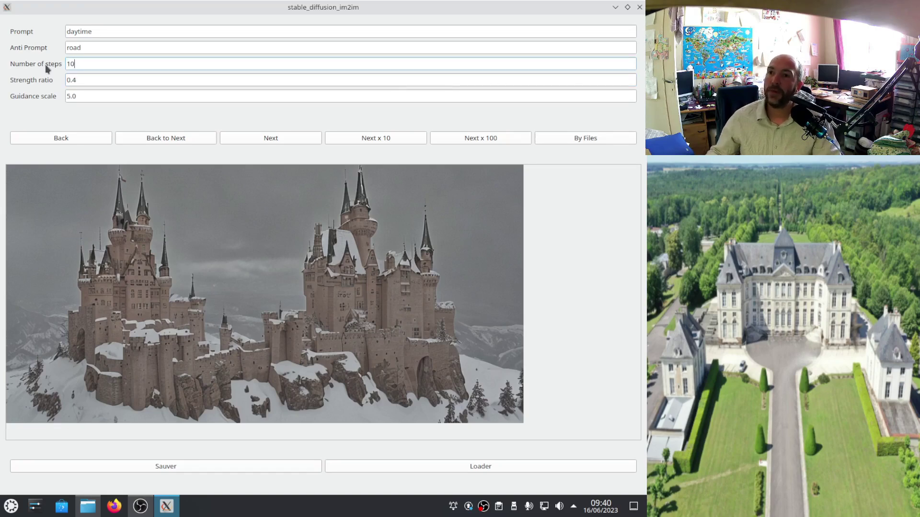
click(266, 143)
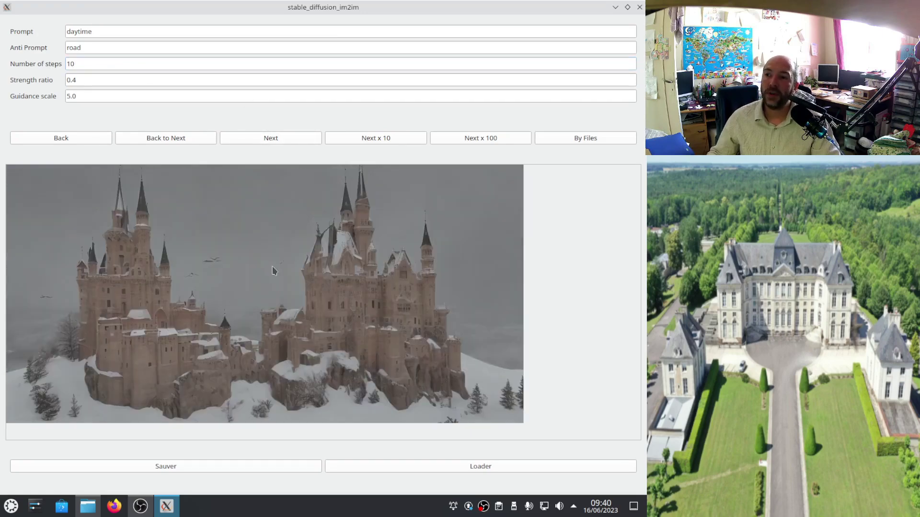
click(281, 139)
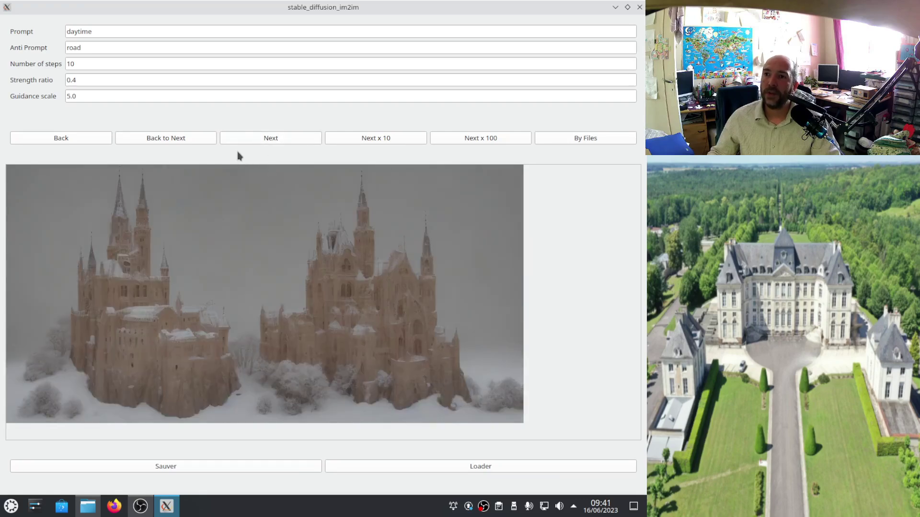
Step: Replace the anti prompt with "fog", extend the prompt to "daytime, blue sky", and generate four successive images
drag(103, 48, 21, 47)
text(fog)
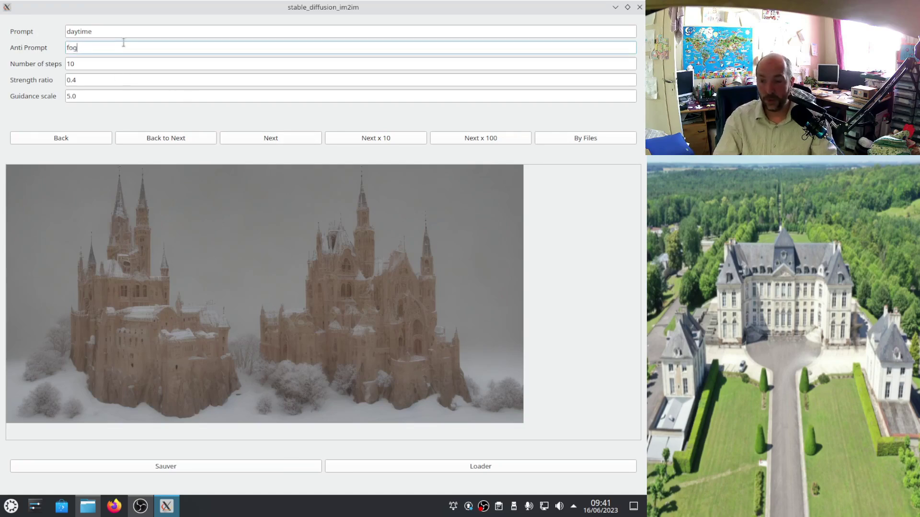
click(118, 29)
text(, blue sky)
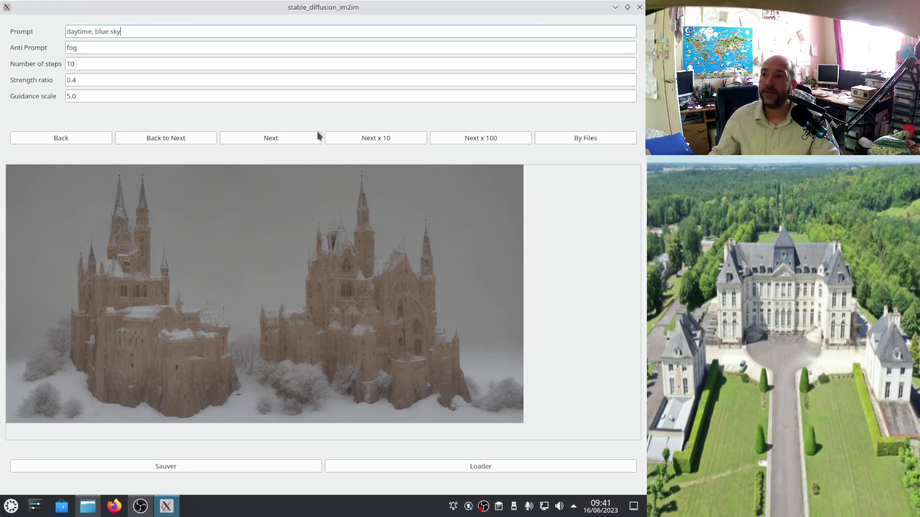
click(298, 139)
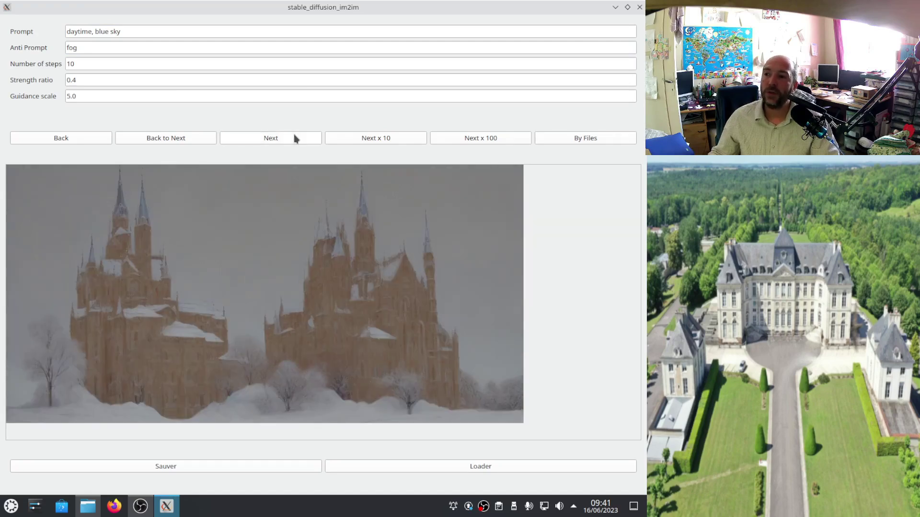
click(294, 134)
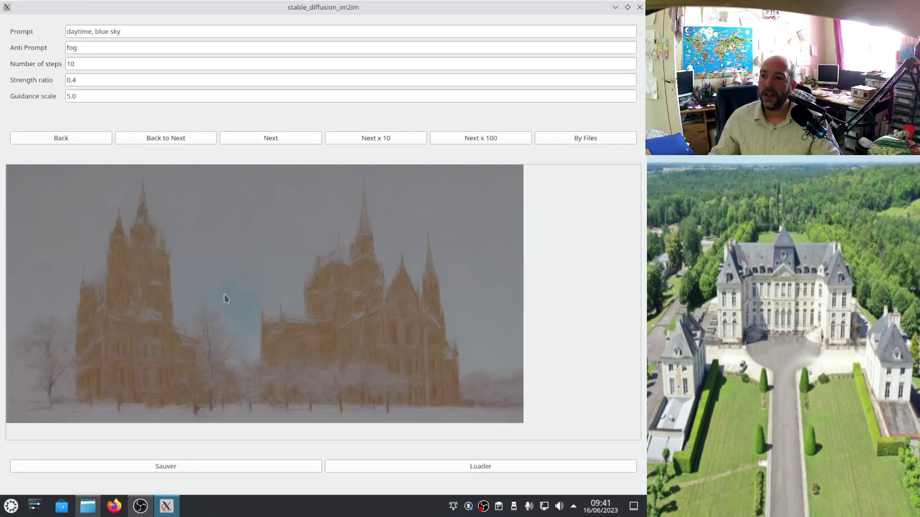
click(294, 134)
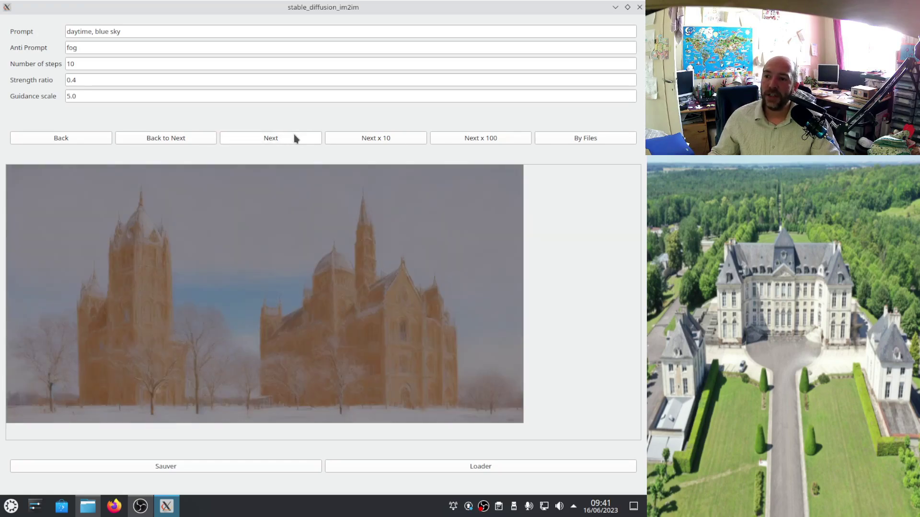
click(294, 134)
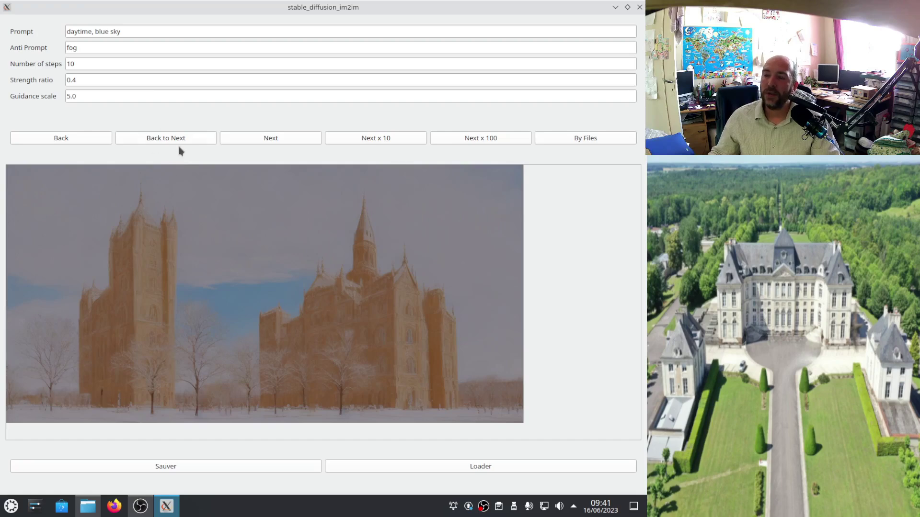
Step: Go back to the grey, snowy castle image and generate the next image with the prompt "blue sky" and 20 steps
click(88, 144)
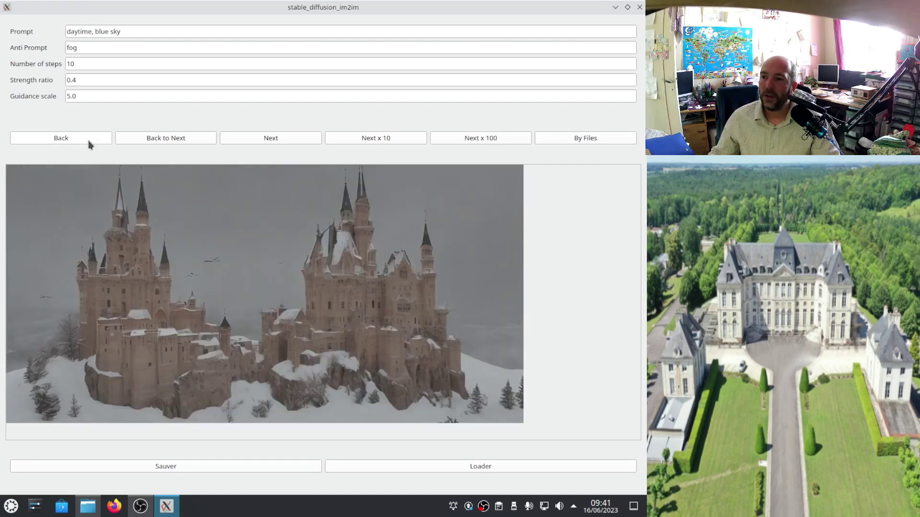
click(88, 142)
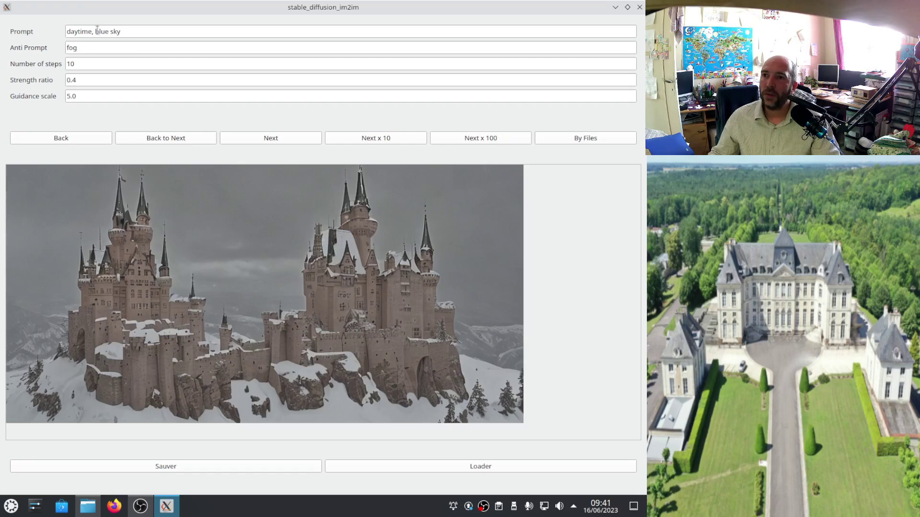
drag(95, 31, 57, 31)
key(BackSpace)
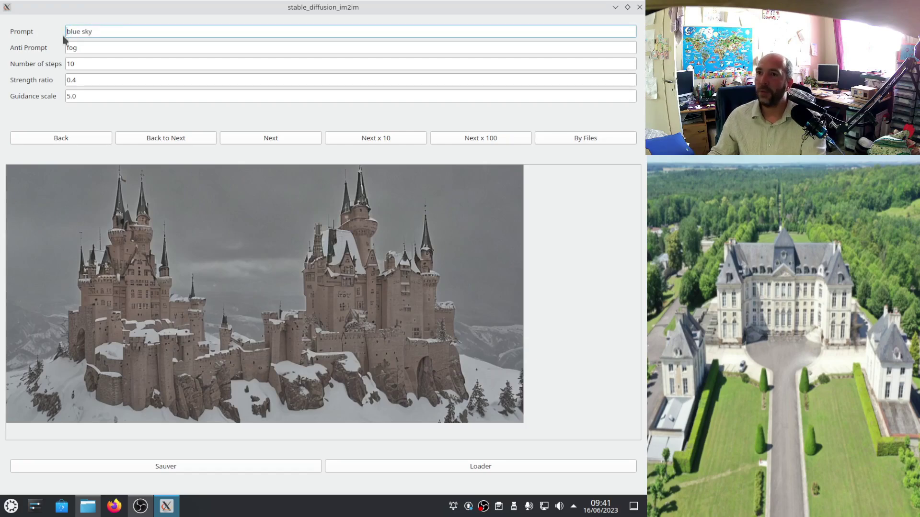
drag(89, 64, 59, 64)
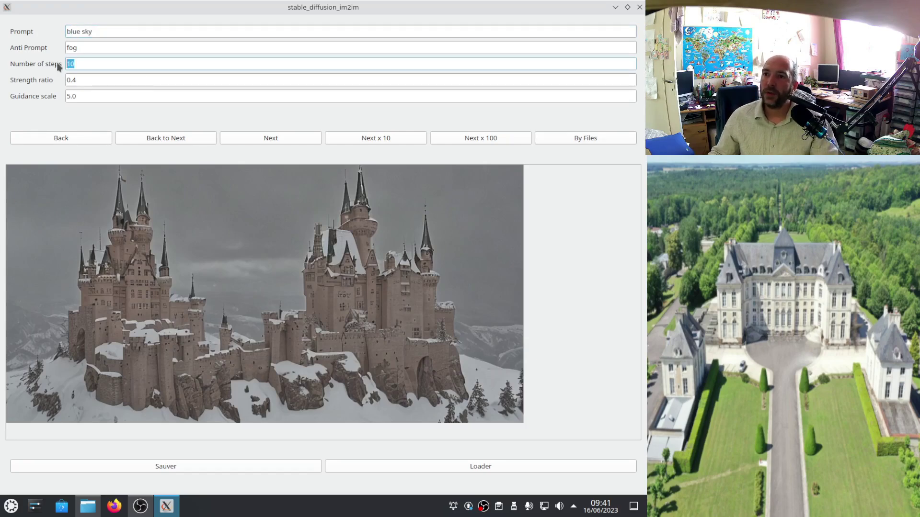
text(20)
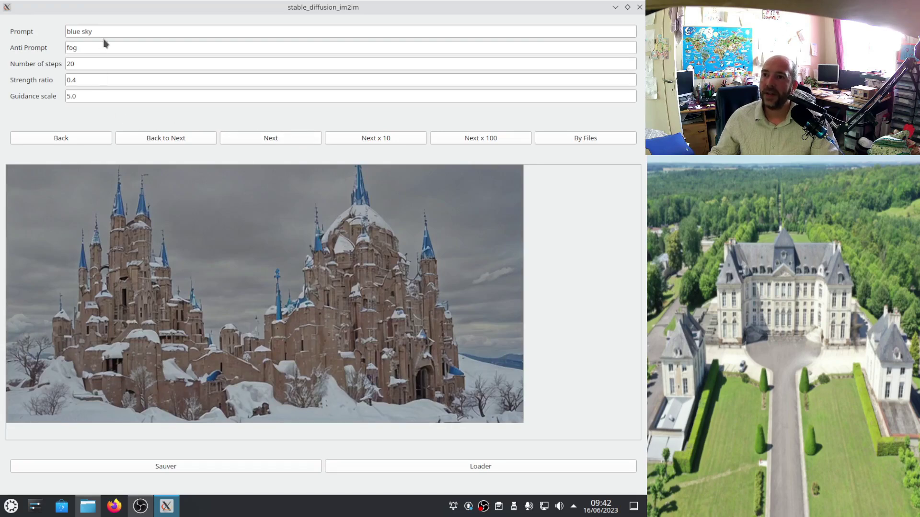
Step: Replace the anti prompt with "rainning", shorten the prompt to "sky", and generate two successive images
click(92, 48)
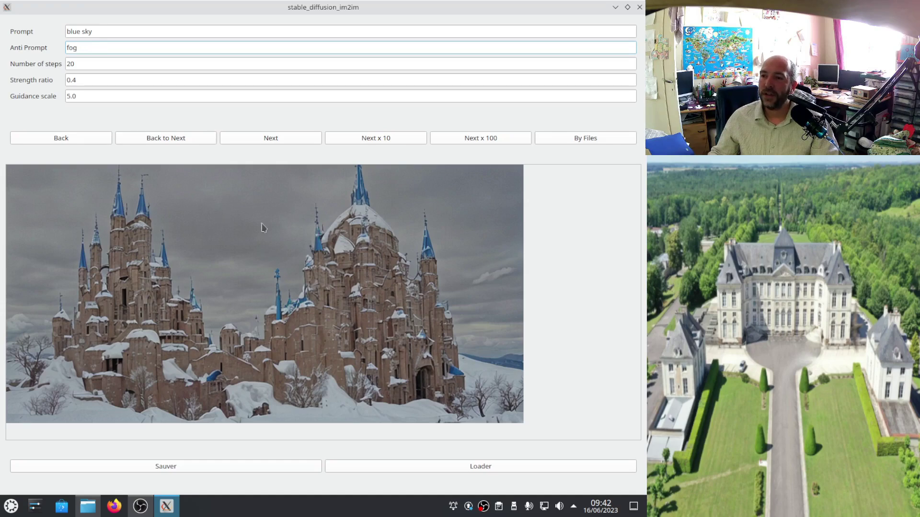
key(ctrl+a)
text(rainning)
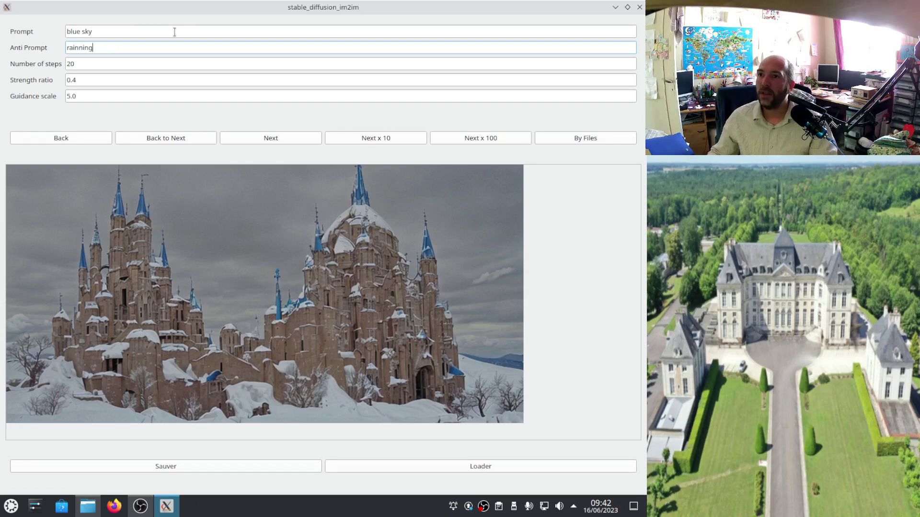
drag(80, 30, 44, 21)
key(BackSpace)
click(295, 142)
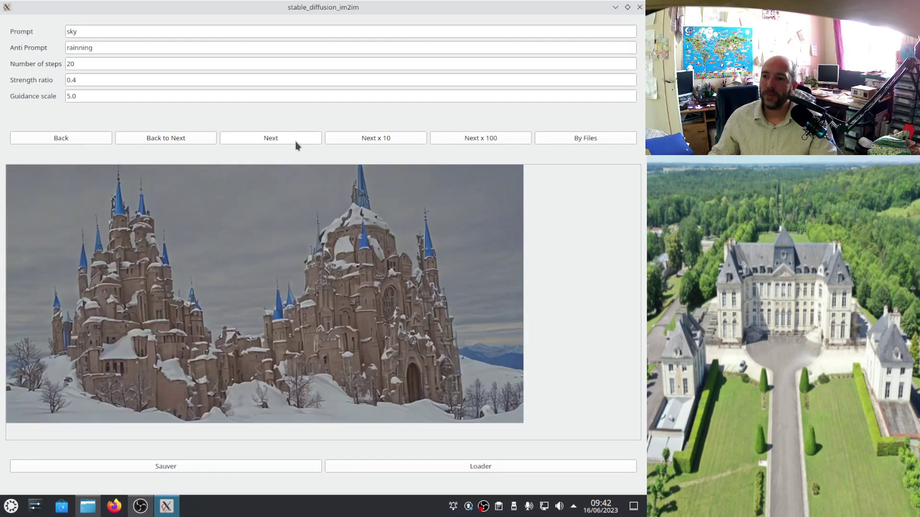
click(294, 140)
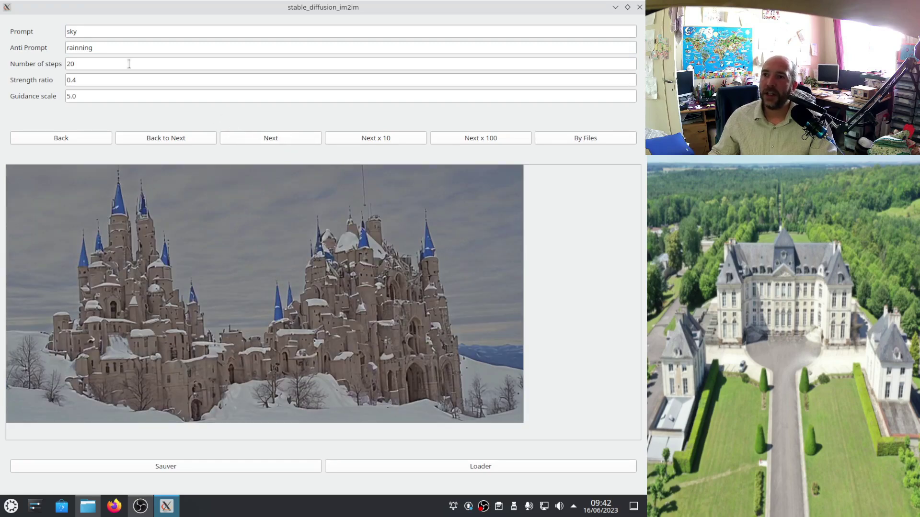
Step: Clear the anti prompt and generate one image with the prompt "people", 5 steps and a strength ratio of 0.6
drag(101, 46, 51, 32)
key(BackSpace)
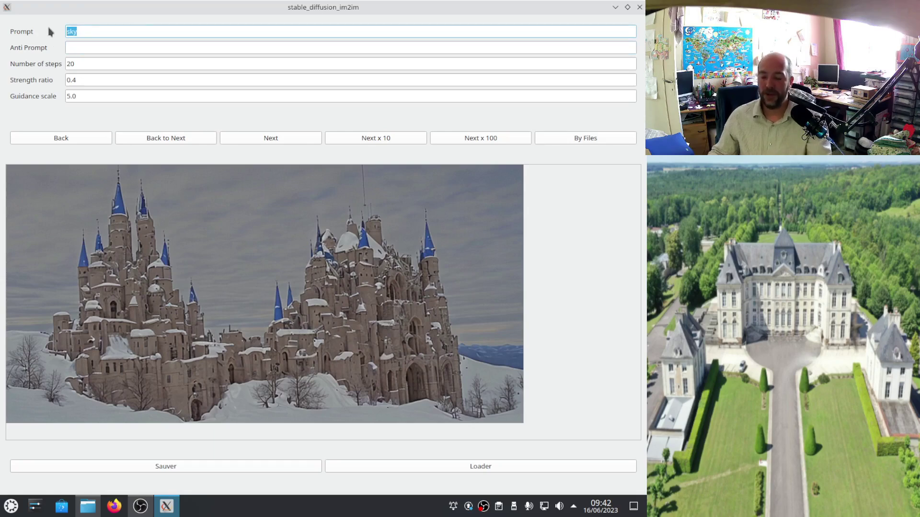
text(people)
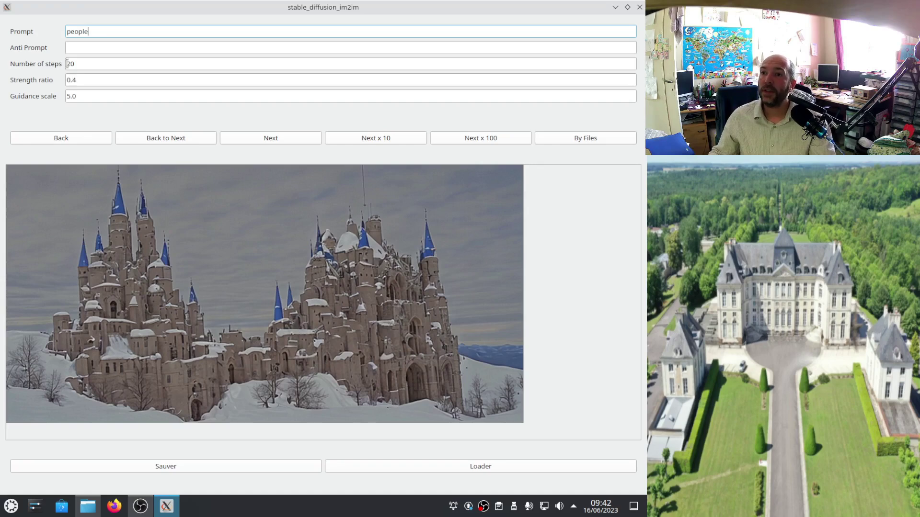
mouse_move(76, 64)
mouse_down()
mouse_move(43, 68)
mouse_move(78, 80)
mouse_up()
text(5)
text(6)
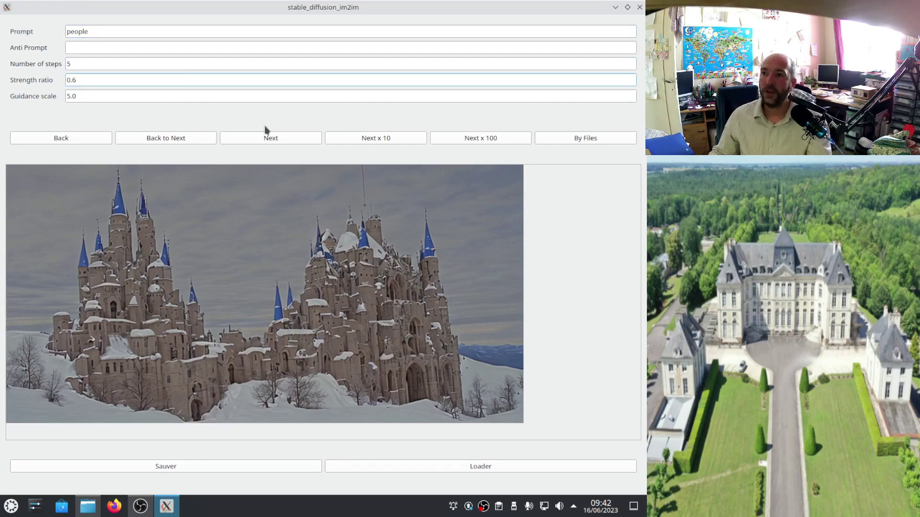
click(280, 142)
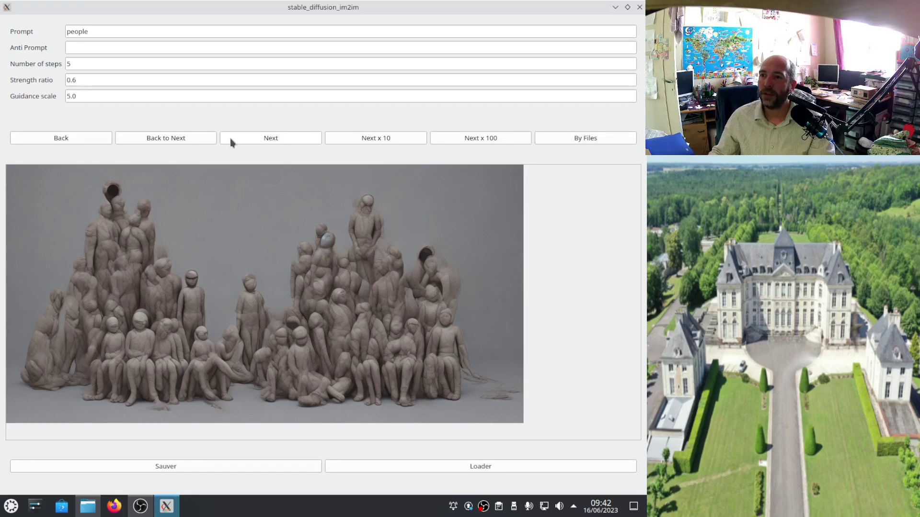
Step: Go back to the blue-spired castle image and generate two successive images with a strength ratio of 0.2 and 10 steps
click(93, 137)
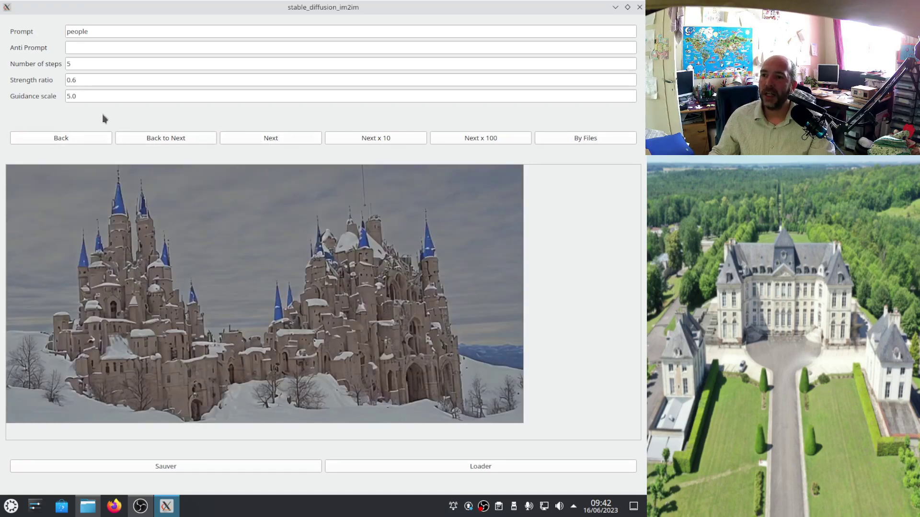
click(80, 65)
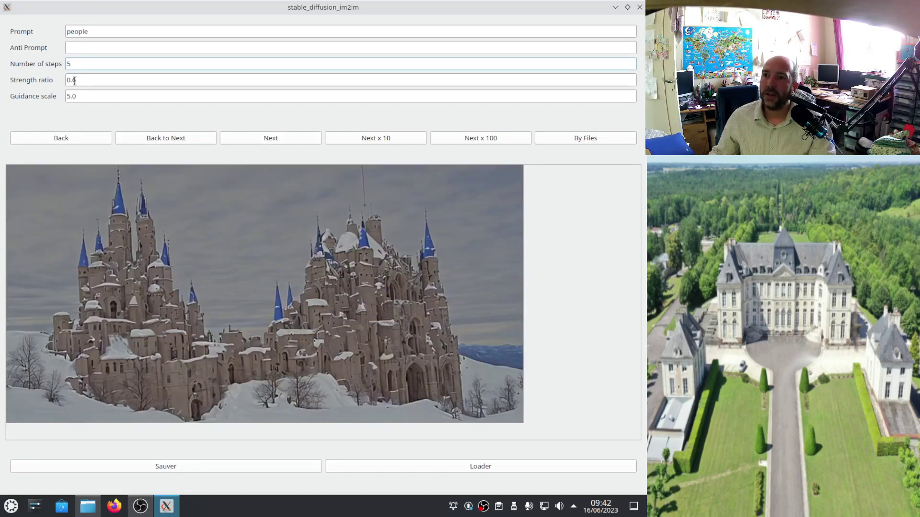
text(2)
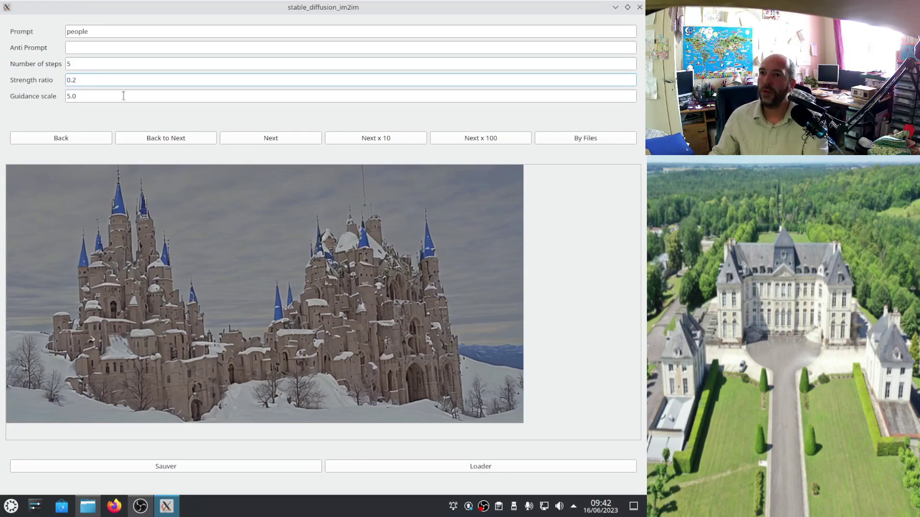
double_click(86, 63)
text(10)
click(239, 140)
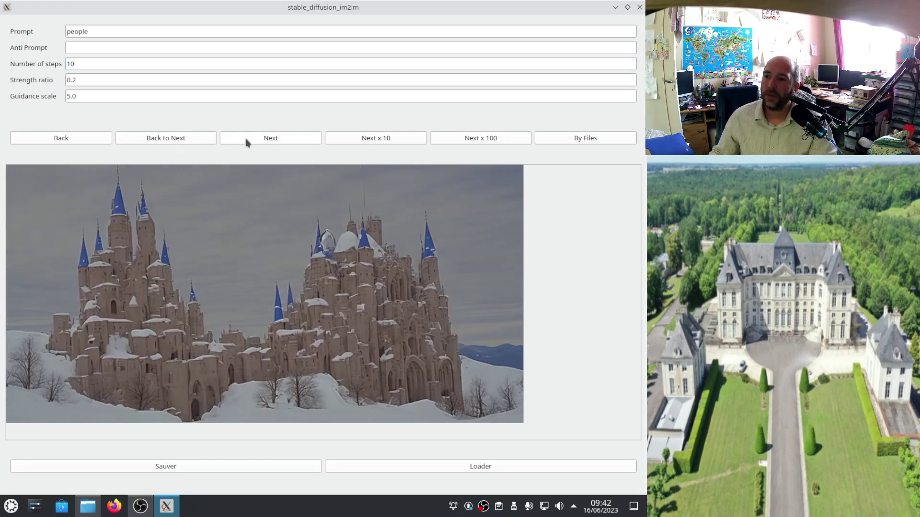
click(245, 139)
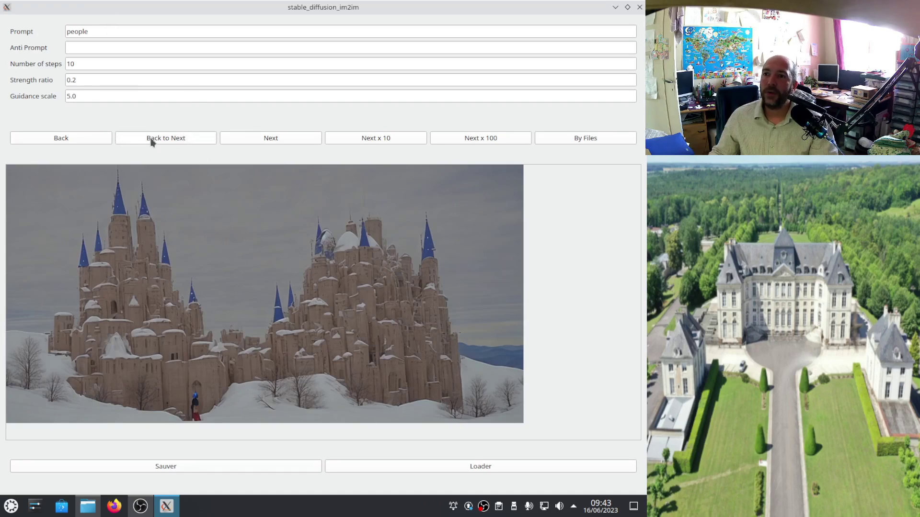
Step: Compare the latest images with the blue-spired castle they came from, and run ten further generations from the latest one
click(87, 143)
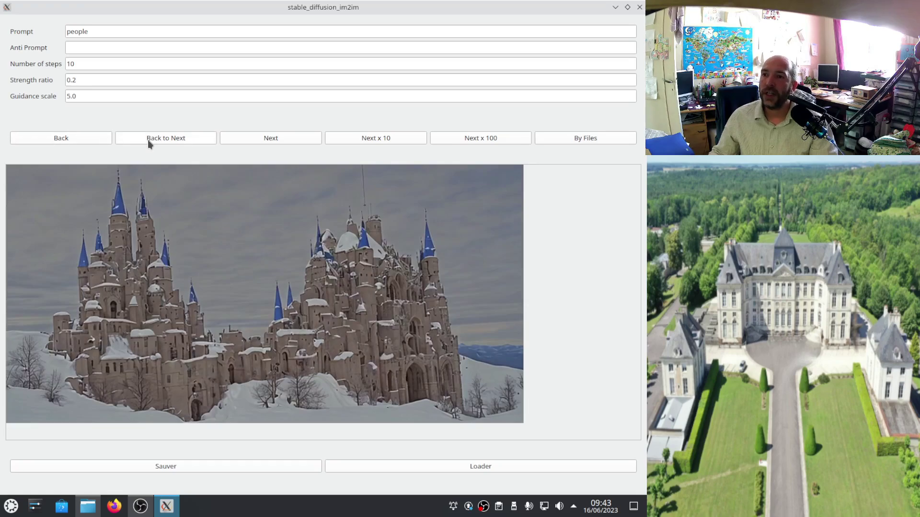
click(148, 143)
click(88, 141)
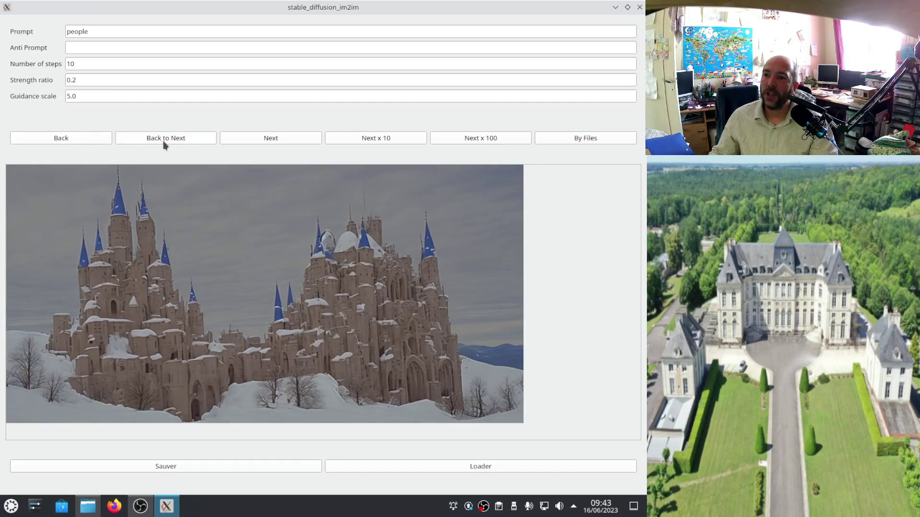
click(162, 140)
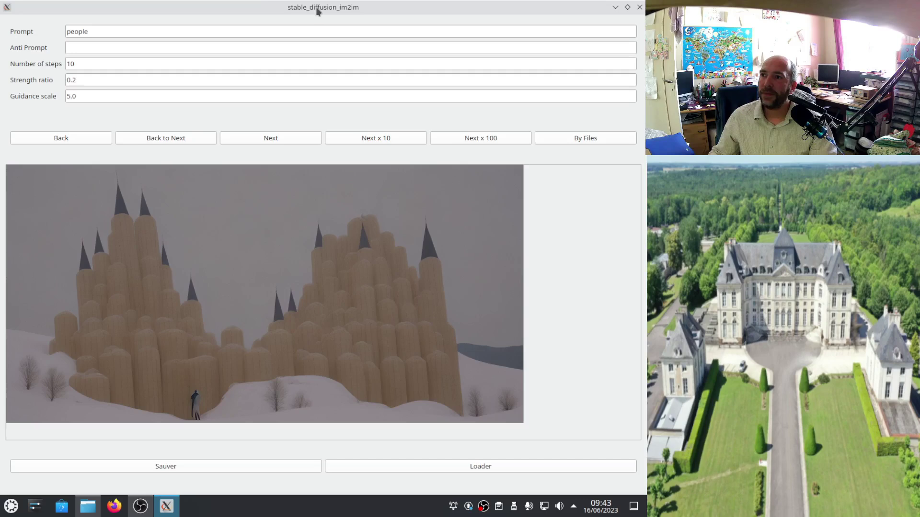
Step: Examine the generated image files in the resultats folder, and return to the maximized stable_diffusion_im2im window
key(alt+F4)
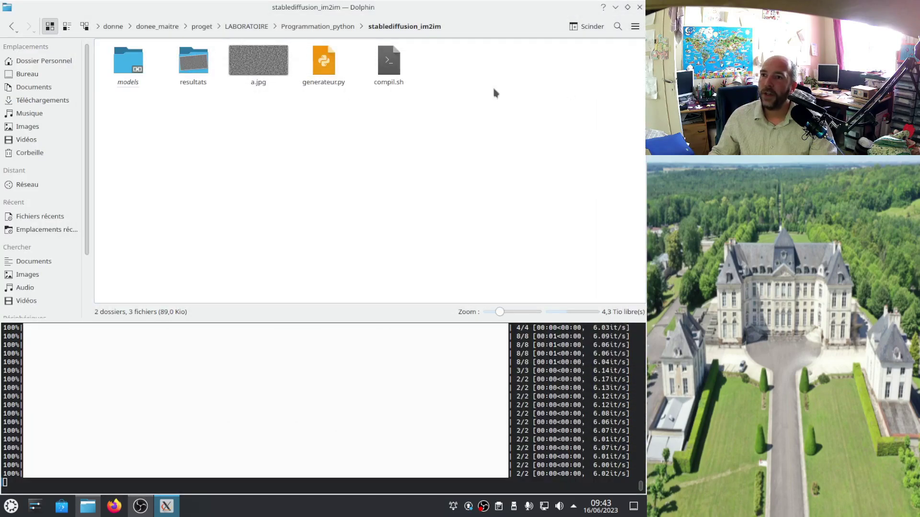
click(195, 67)
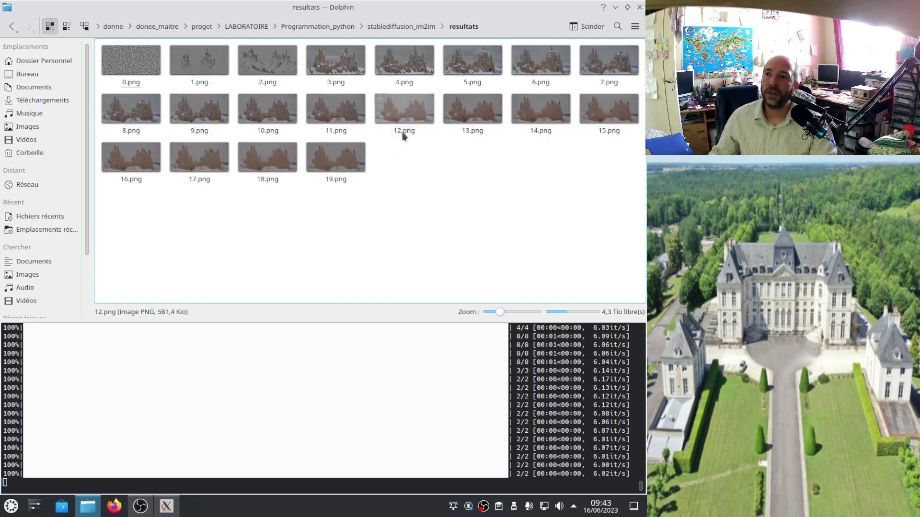
click(402, 26)
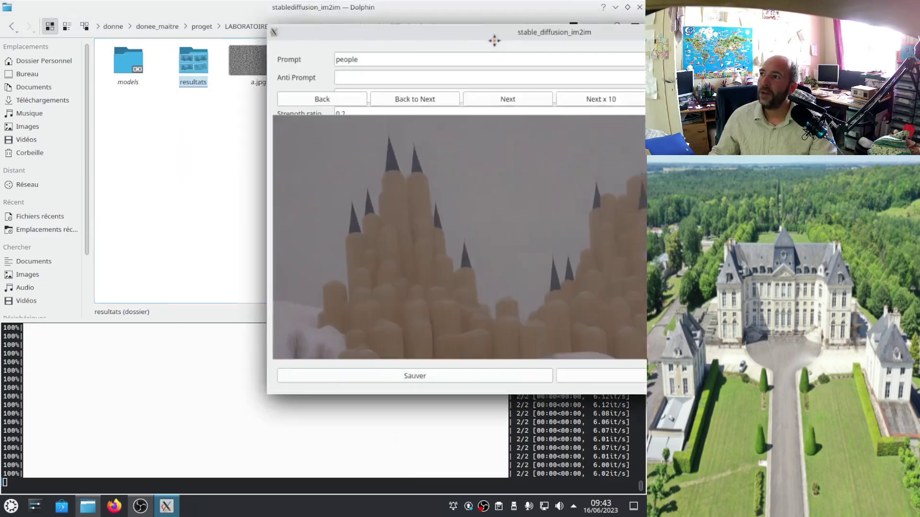
double_click(493, 38)
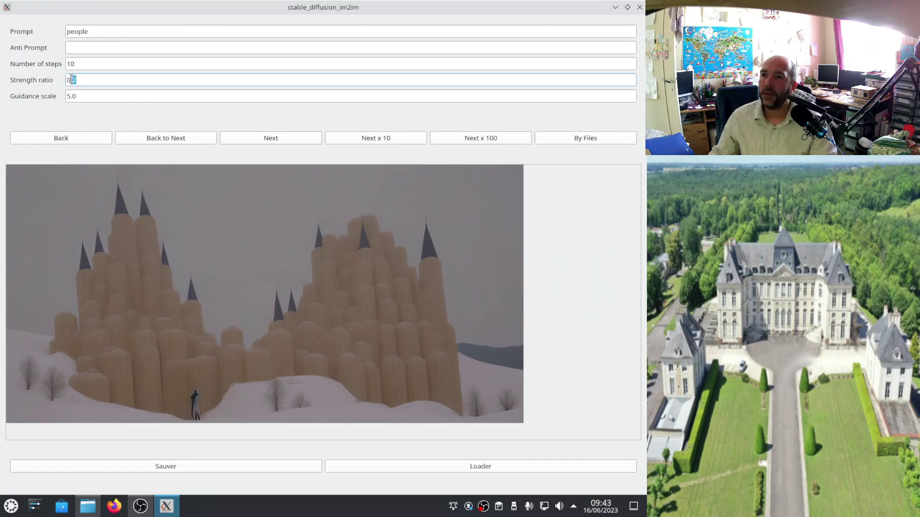
Step: Set the strength ratio to 0.4, generate one hundred successive images, and follow the output files in the resultats folder
text(4)
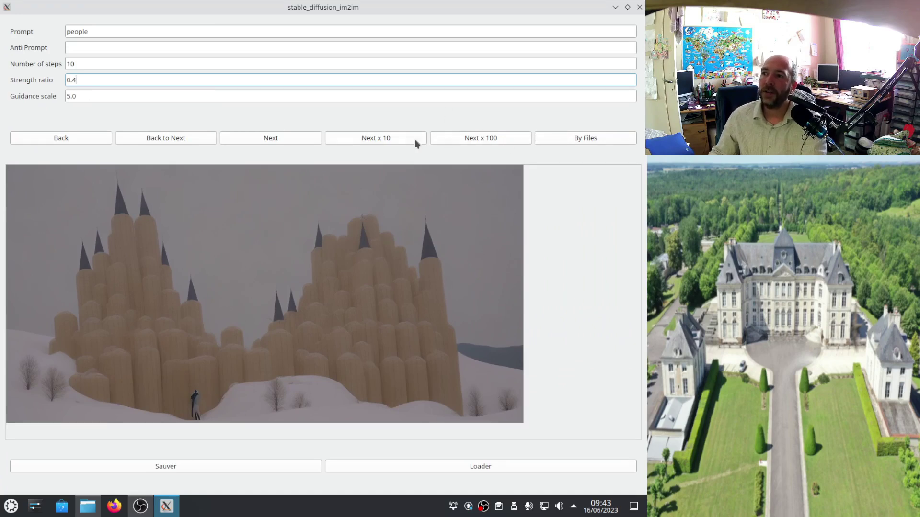
click(460, 138)
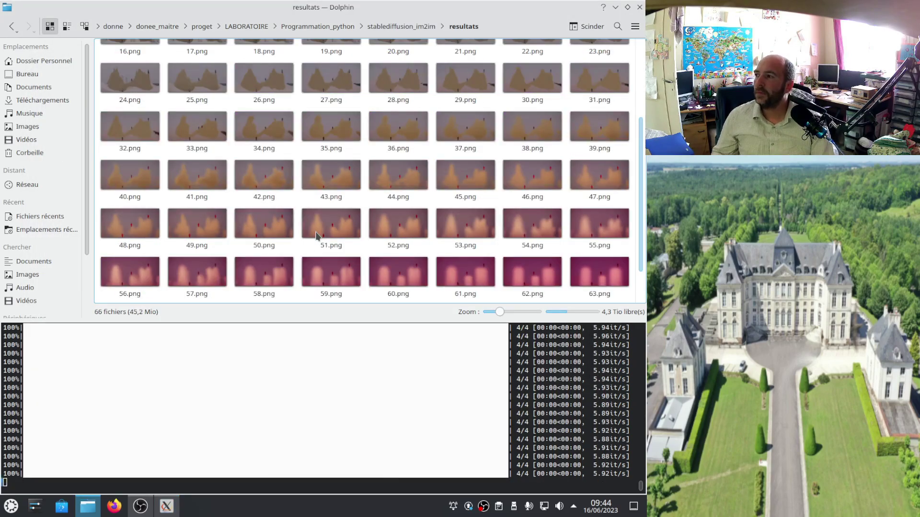
scroll(316, 234, down, 3)
scroll(316, 235, down, 1)
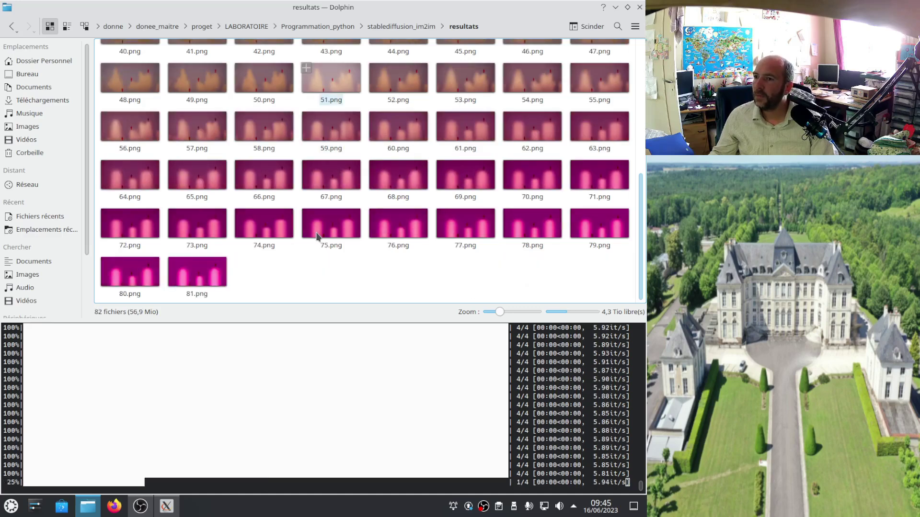
scroll(318, 232, down, 1)
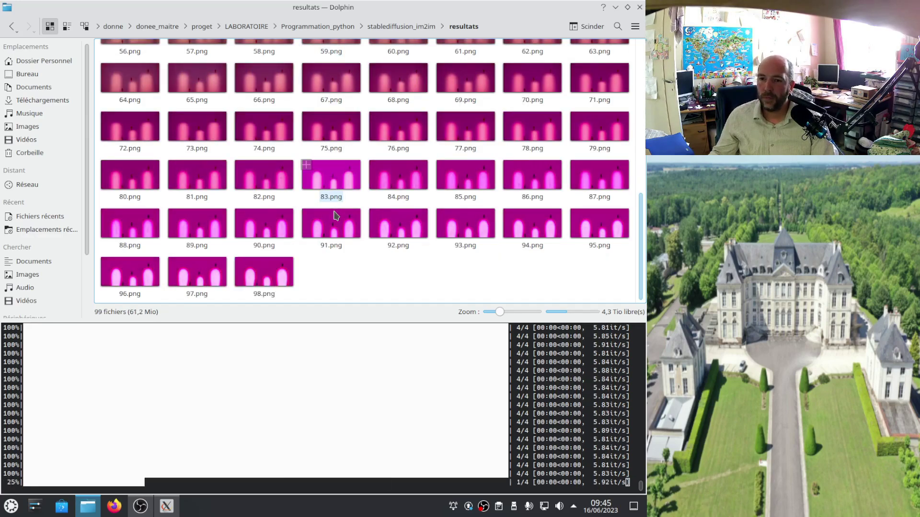
scroll(378, 196, down, 1)
scroll(373, 200, down, 1)
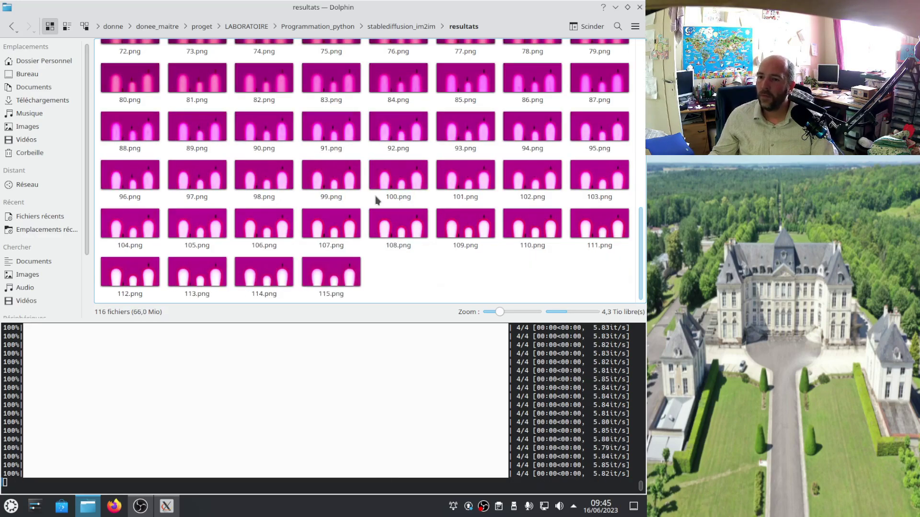
Step: Return to the stable_diffusion_im2im window, step back through the latest images, and briefly view the image loading dialog without opening a file
key(alt+Tab)
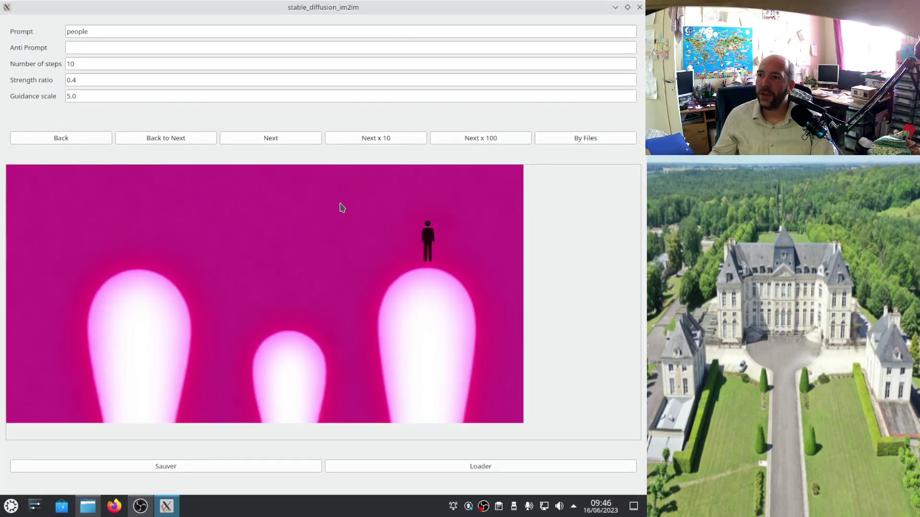
click(72, 137)
click(72, 137)
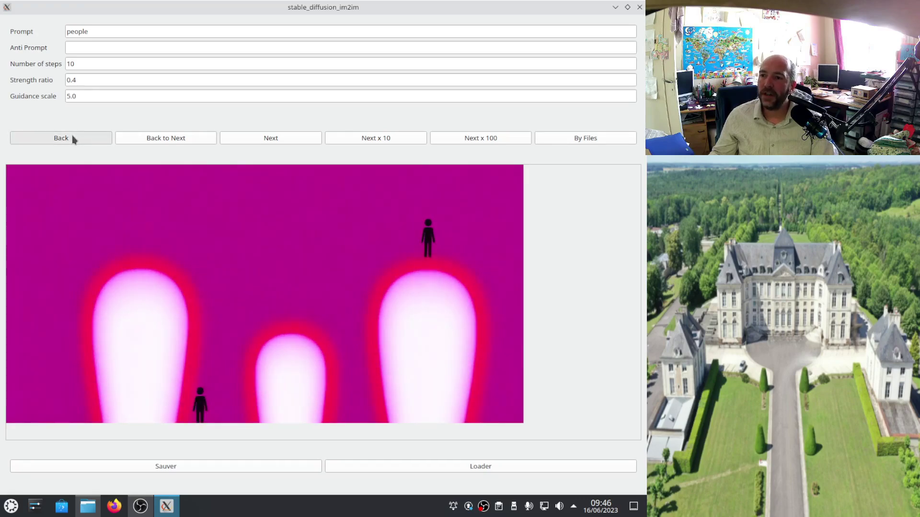
click(72, 137)
click(71, 137)
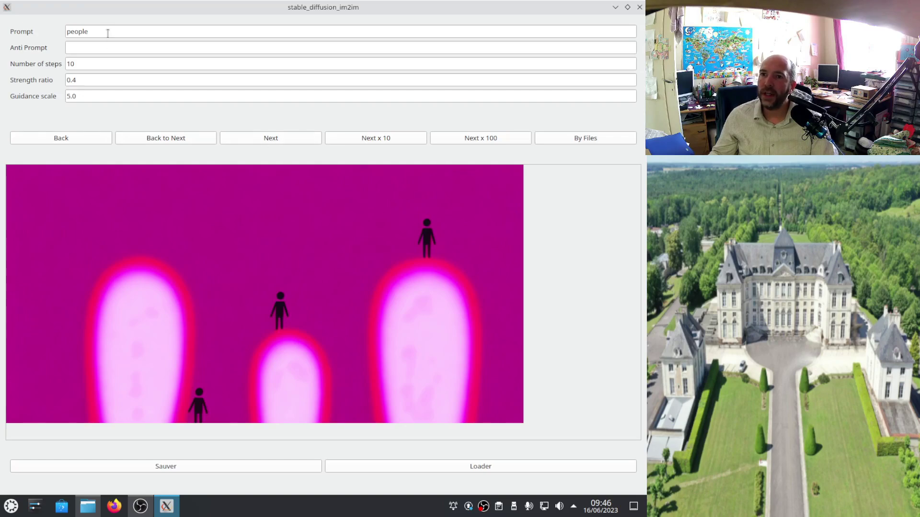
click(59, 142)
click(58, 140)
click(58, 141)
click(59, 141)
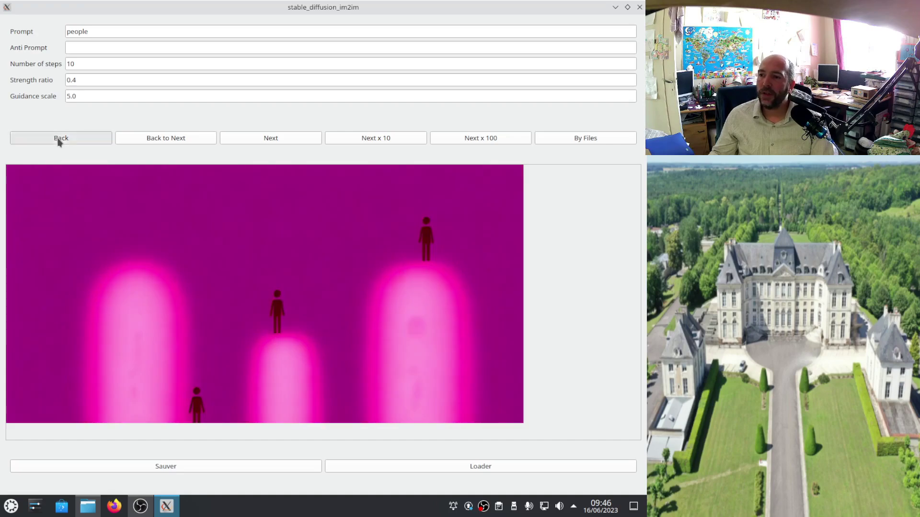
click(58, 142)
click(58, 141)
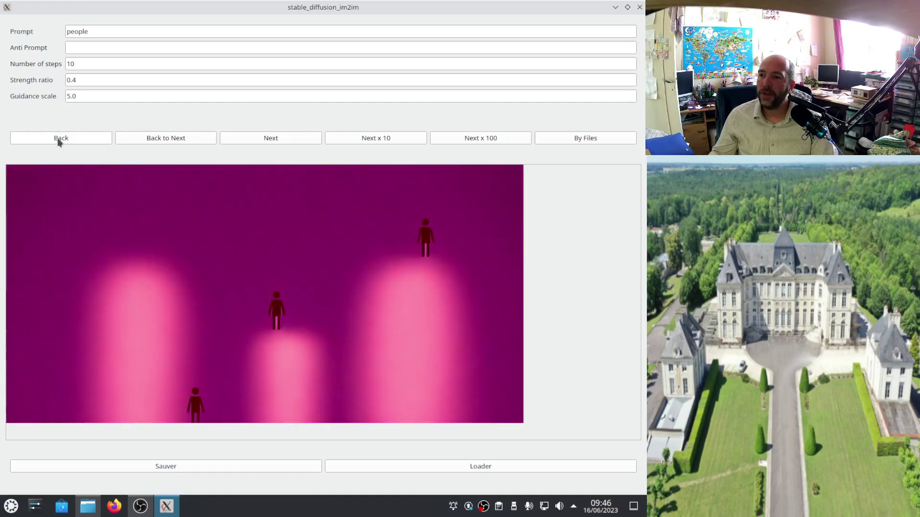
click(58, 141)
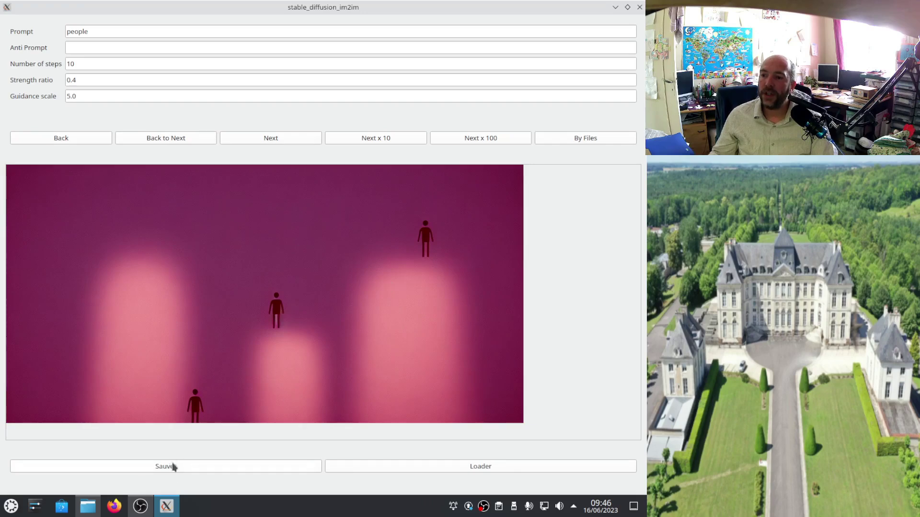
click(128, 355)
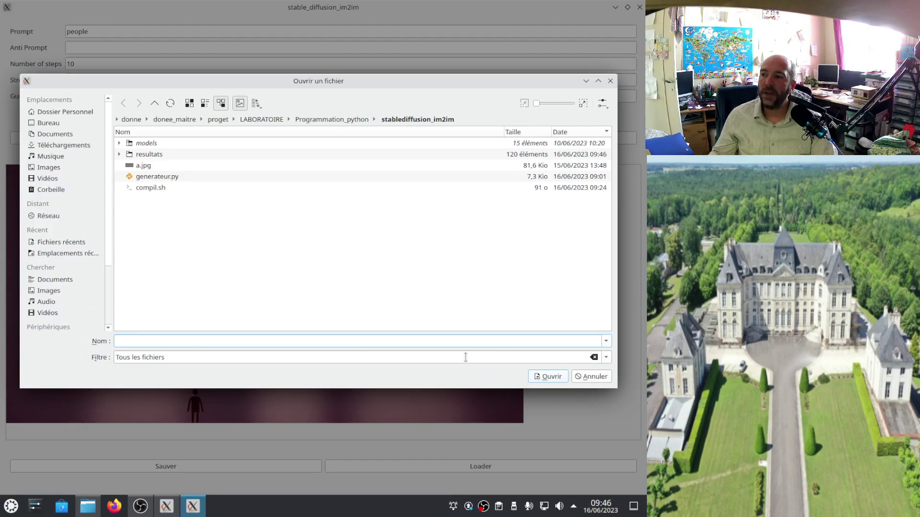
click(593, 377)
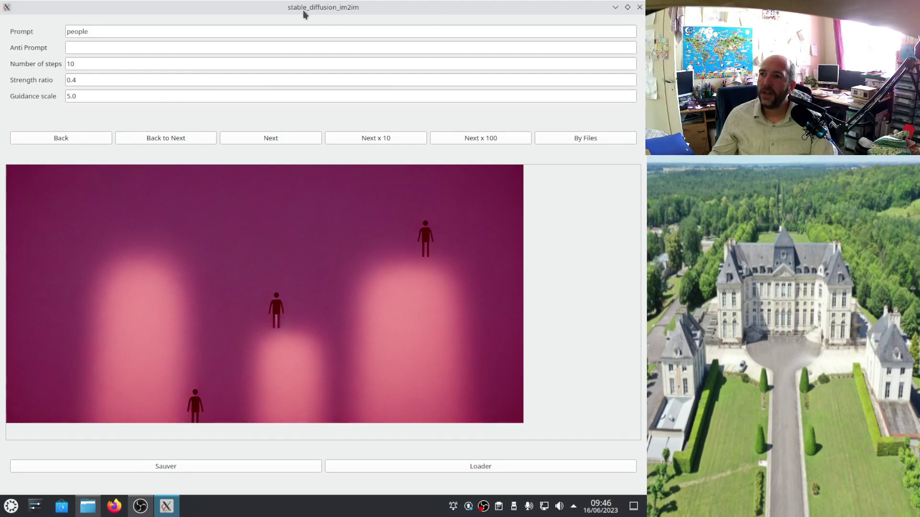
Step: Browse the resultats images, go up to the stablediffusion_im2im folder, and close the image generation tool
click(615, 7)
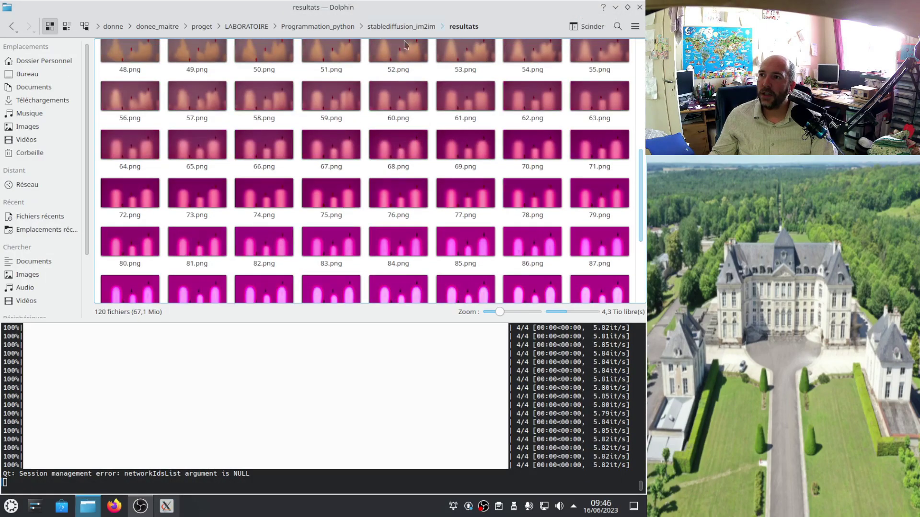
scroll(389, 172, up, 10)
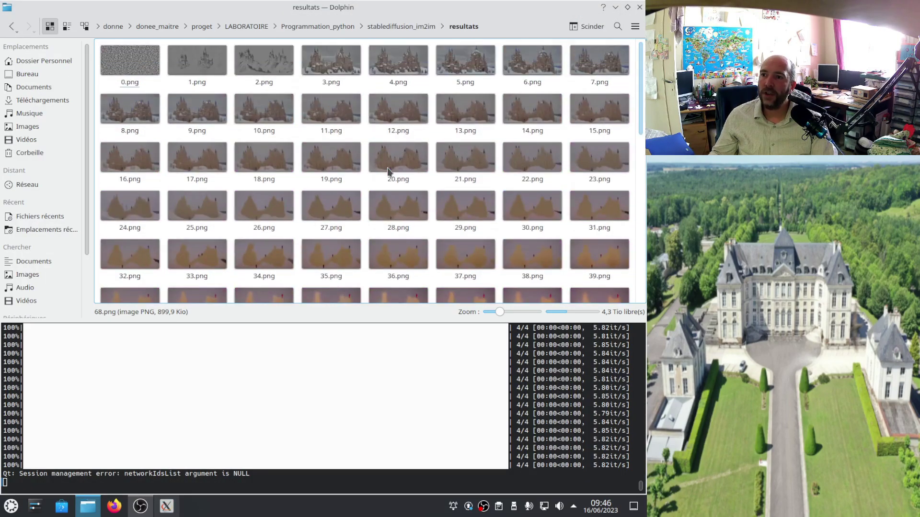
scroll(389, 171, down, 10)
click(421, 27)
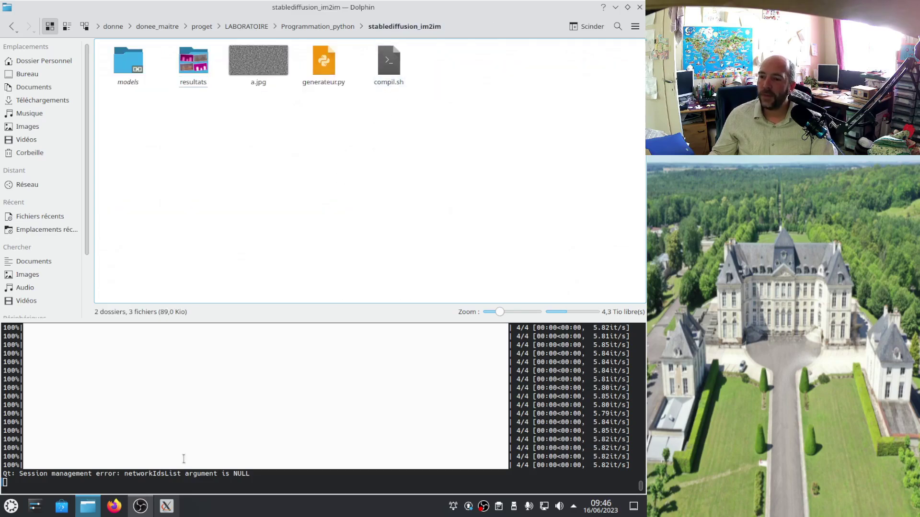
click(167, 507)
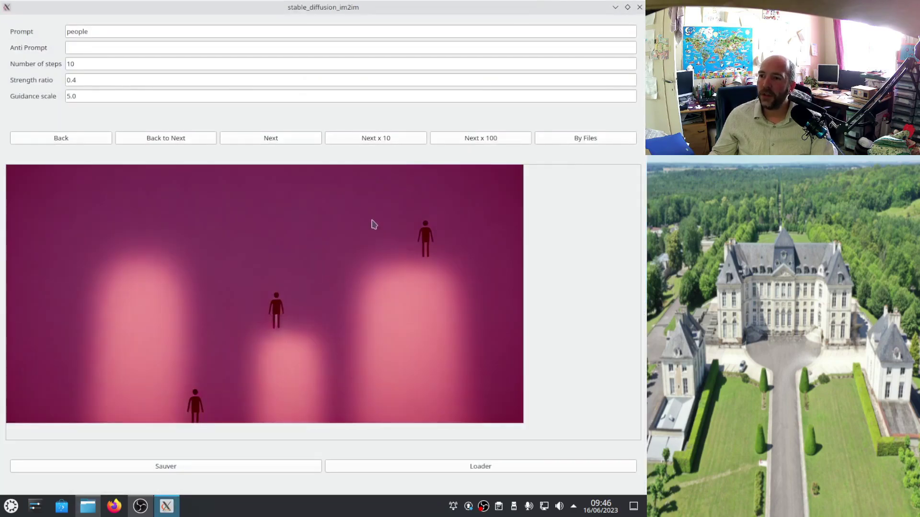
click(640, 7)
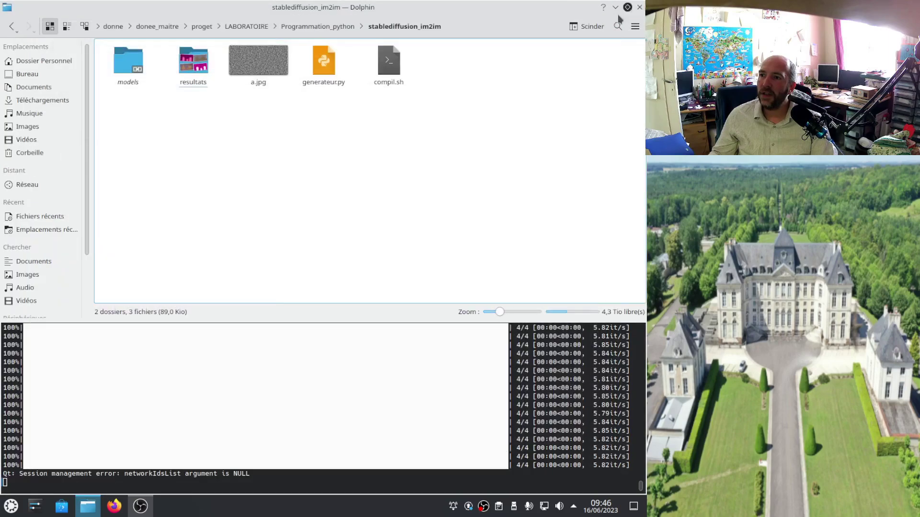
Step: Open compil.sh in Kate, set the ffmpeg frame rate to 24, save the script, and close the editor
right_click(391, 71)
click(424, 75)
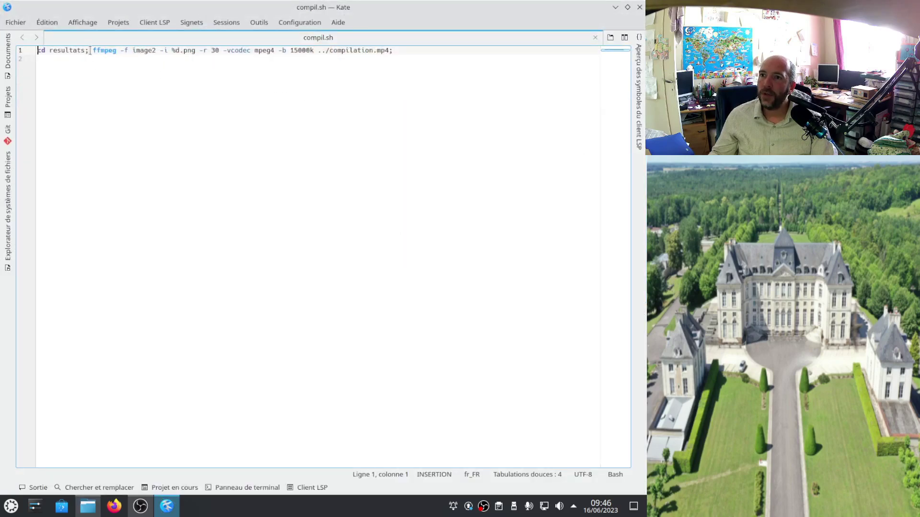
drag(92, 50, 104, 49)
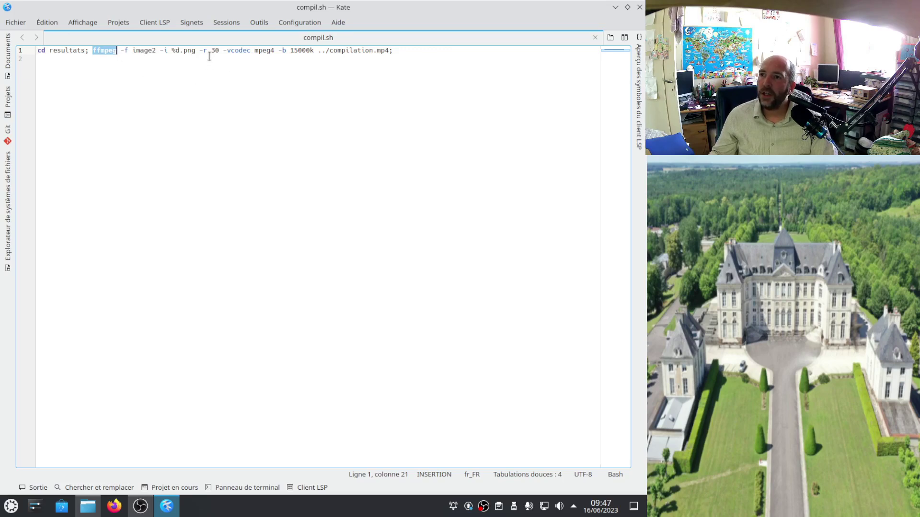
drag(212, 50, 219, 49)
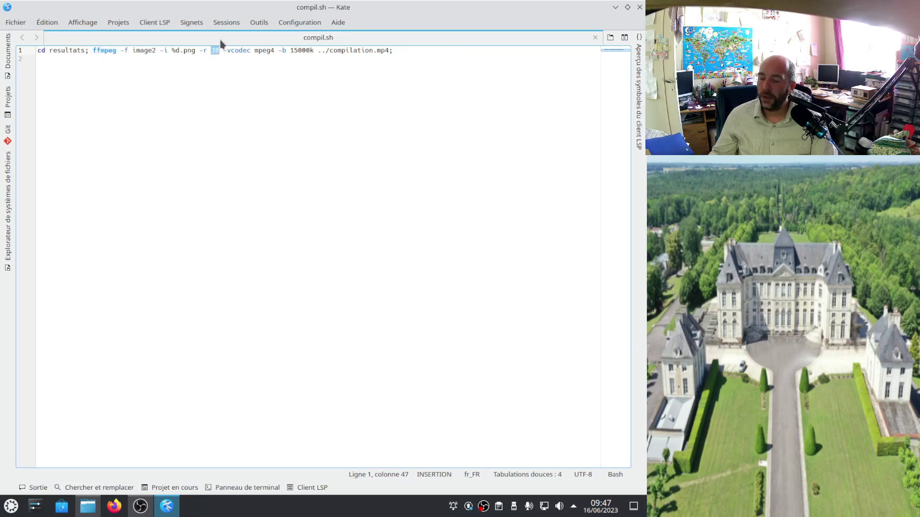
text(24)
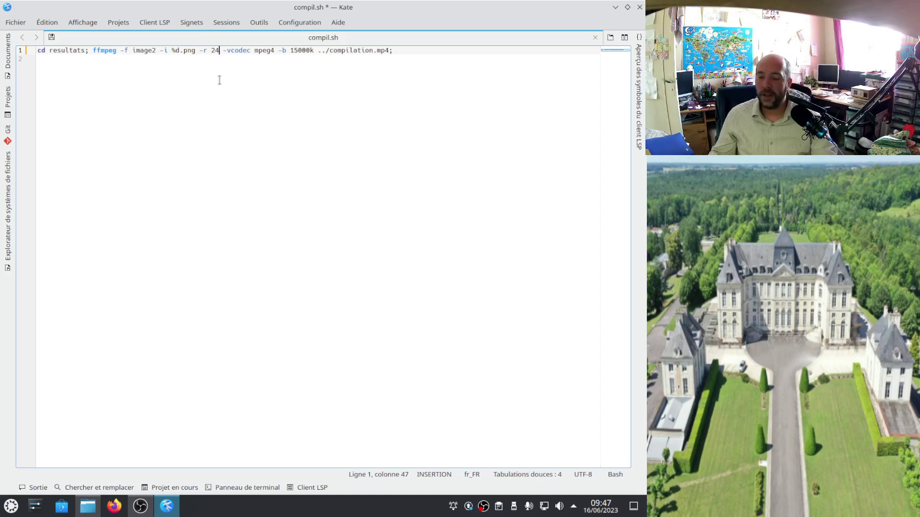
key(ctrl+s)
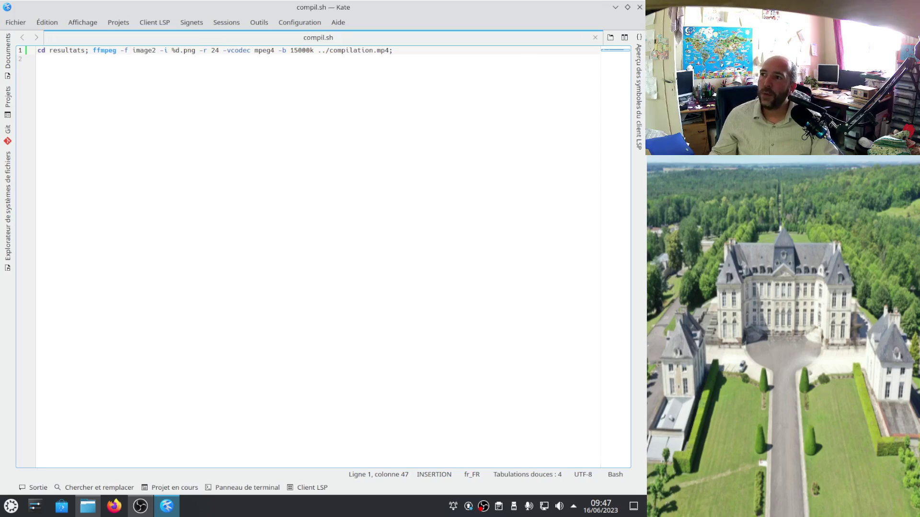
click(639, 7)
Step: Run ./compil.sh in the terminal to compile the generated images into compilation.mp4
click(403, 171)
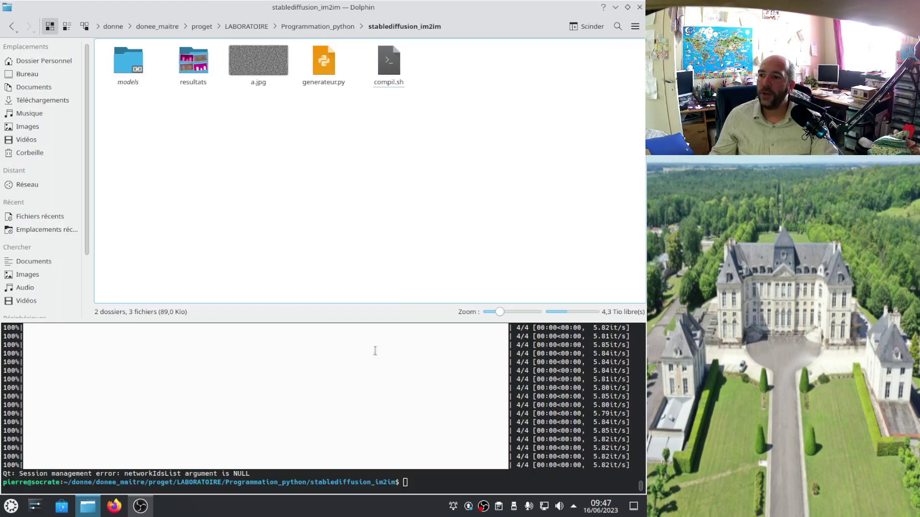
text(./com)
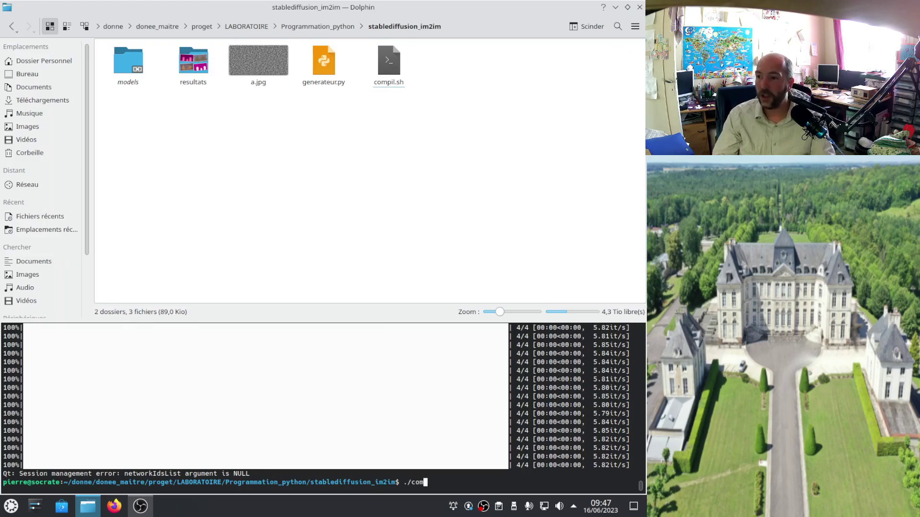
key(Tab)
key(Return)
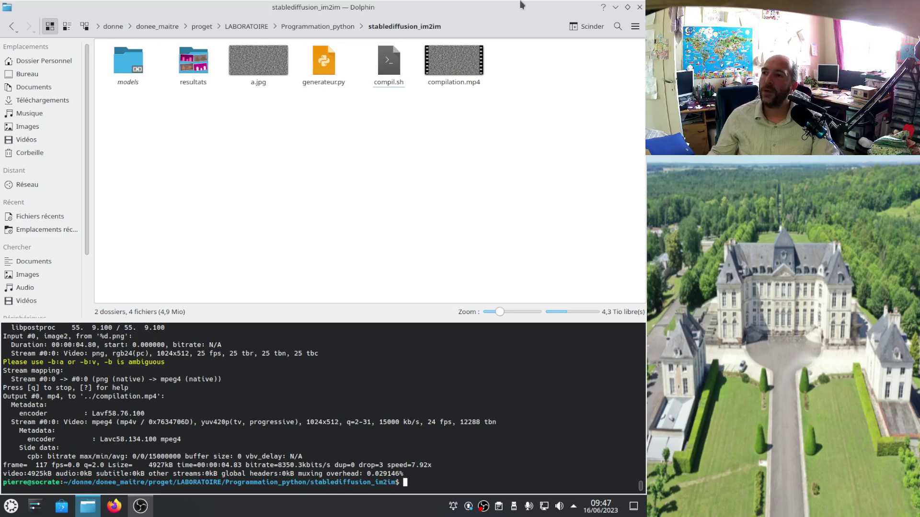
Step: Play compilation.mp4 in VLC, replay it from the start in a smaller window, and close the player
right_click(445, 70)
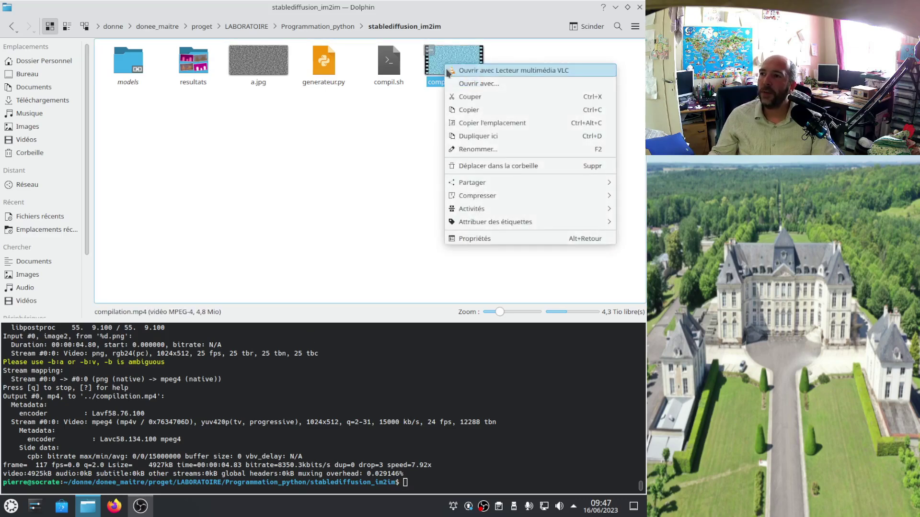
click(477, 70)
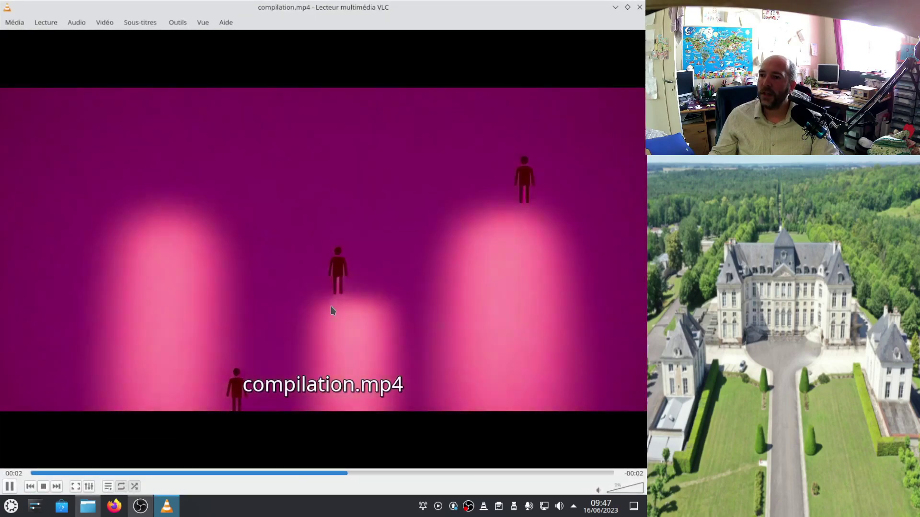
click(31, 474)
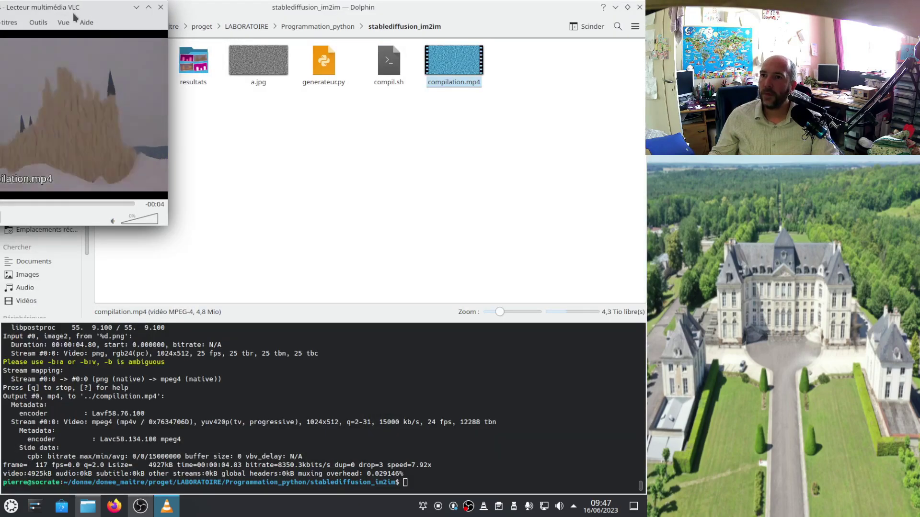
drag(139, 9, 387, 70)
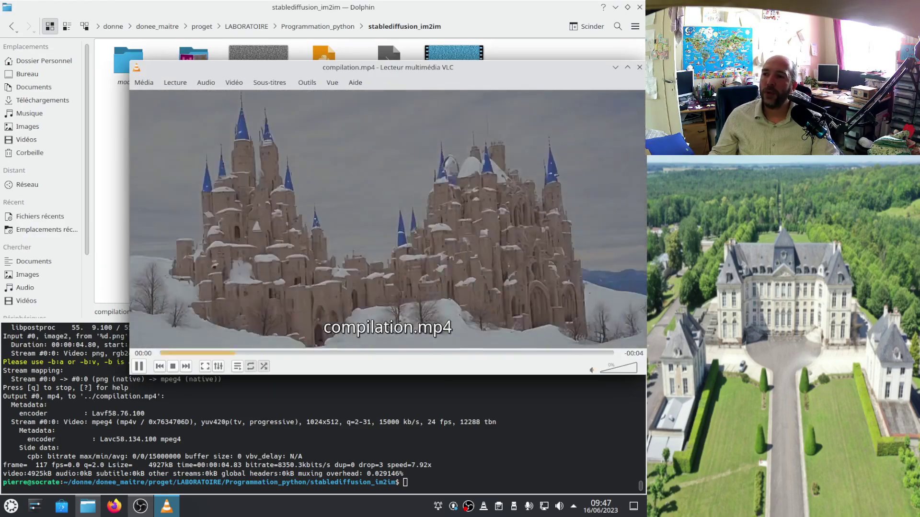
drag(470, 66, 416, 69)
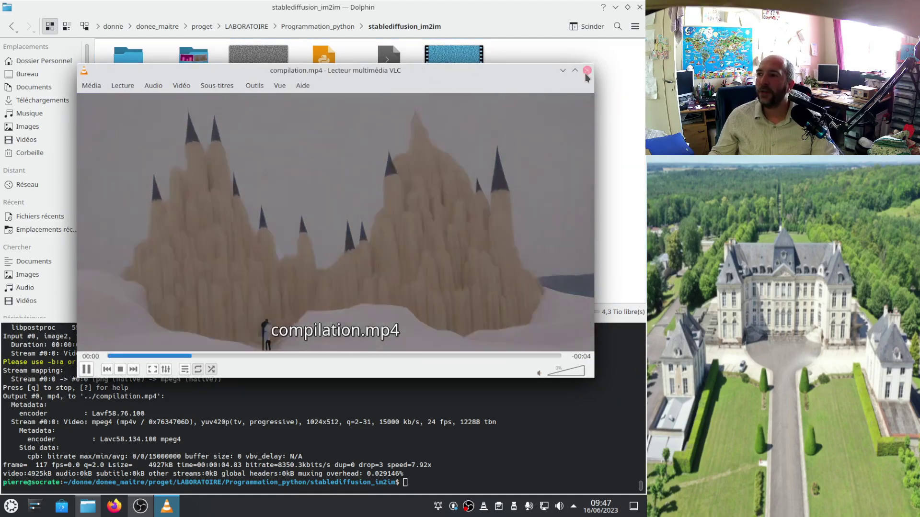
click(586, 75)
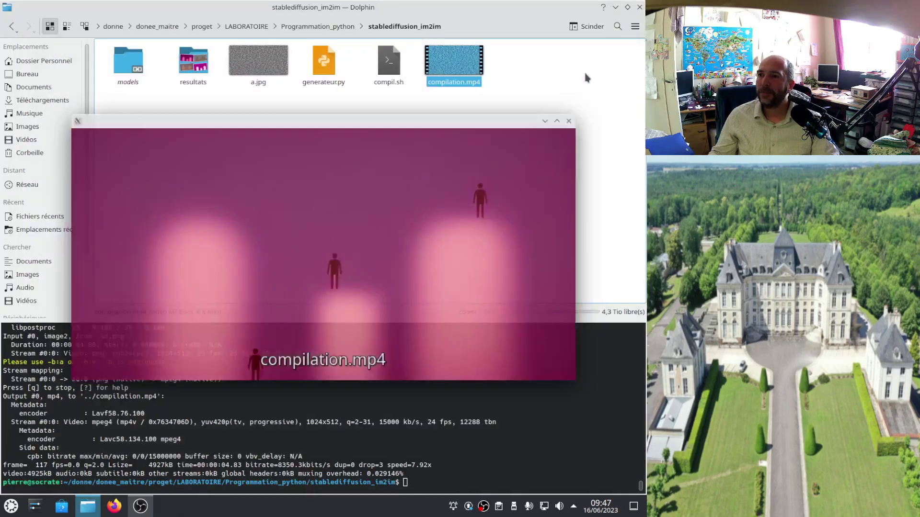
Step: Paste the copied files resultat_prompt.txt and resultat_antiprompt.txt into the stablediffusion_im2im folder
click(389, 155)
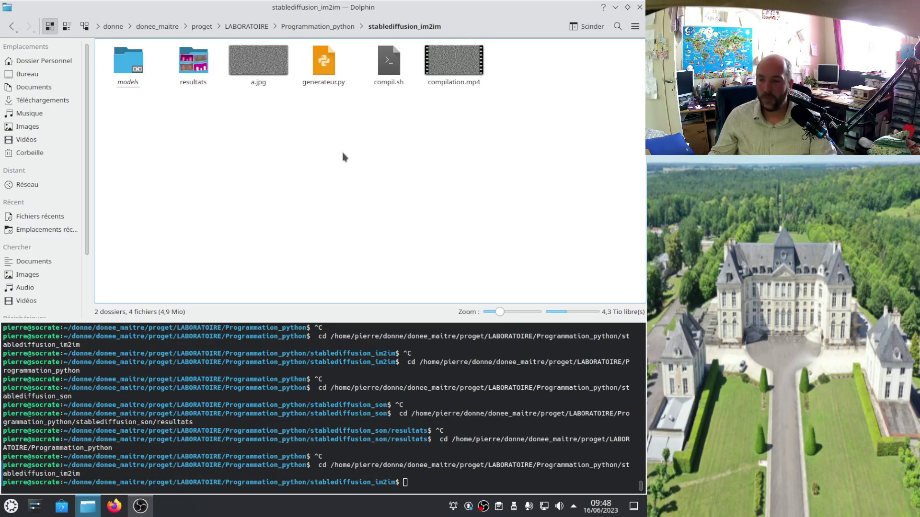
key(ctrl+v)
click(451, 208)
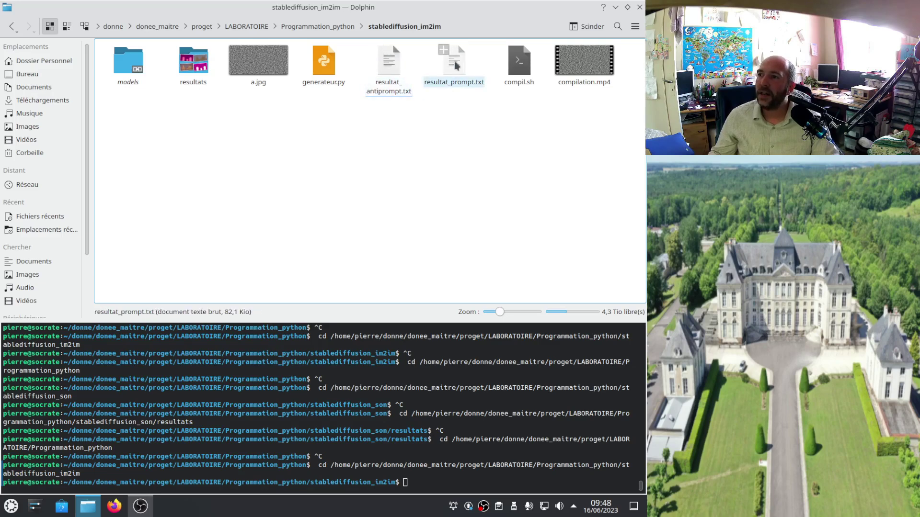
Step: Open resultat_prompt.txt in Kate and examine how the keyword weights such as (night)+ and (people)++ vary from line to line
right_click(453, 74)
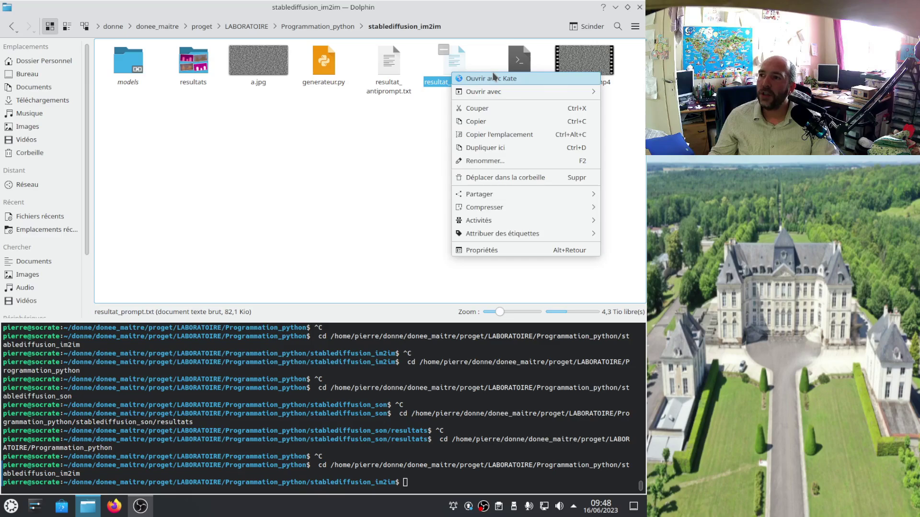
click(493, 78)
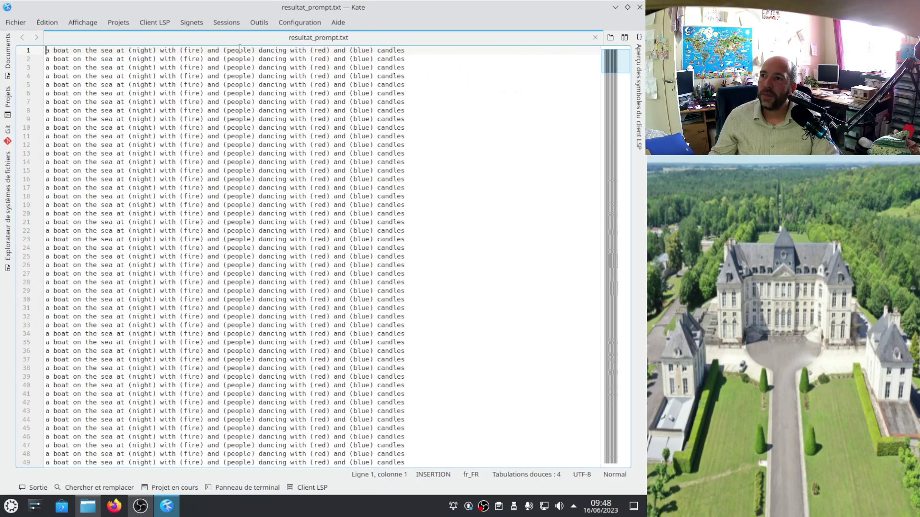
scroll(198, 87, down, 20)
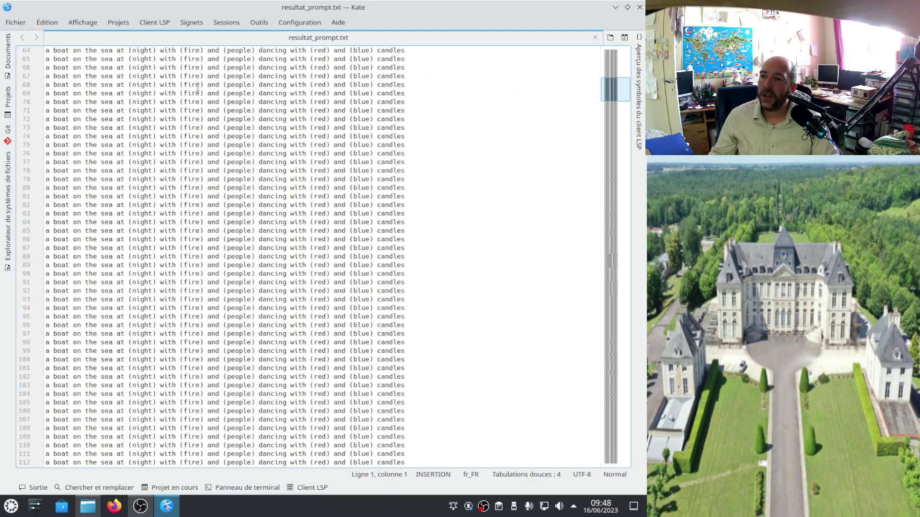
scroll(197, 88, down, 20)
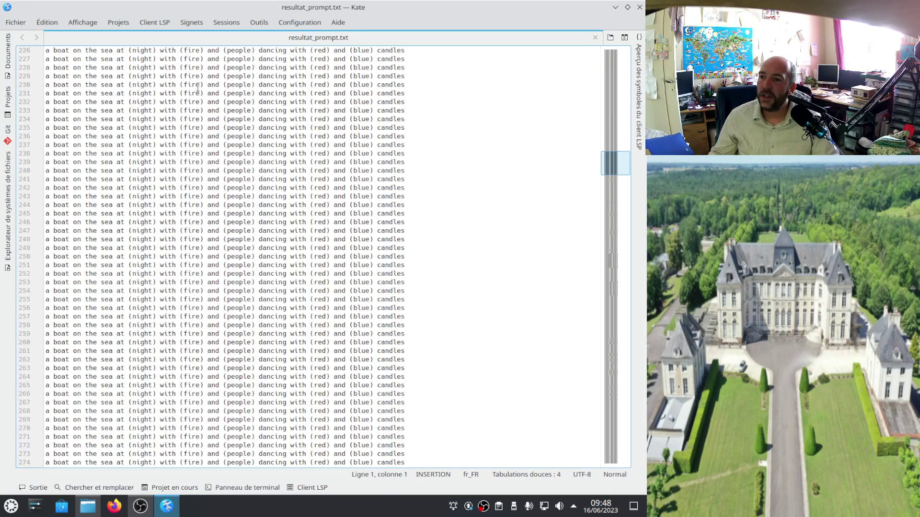
scroll(226, 206, up, 2)
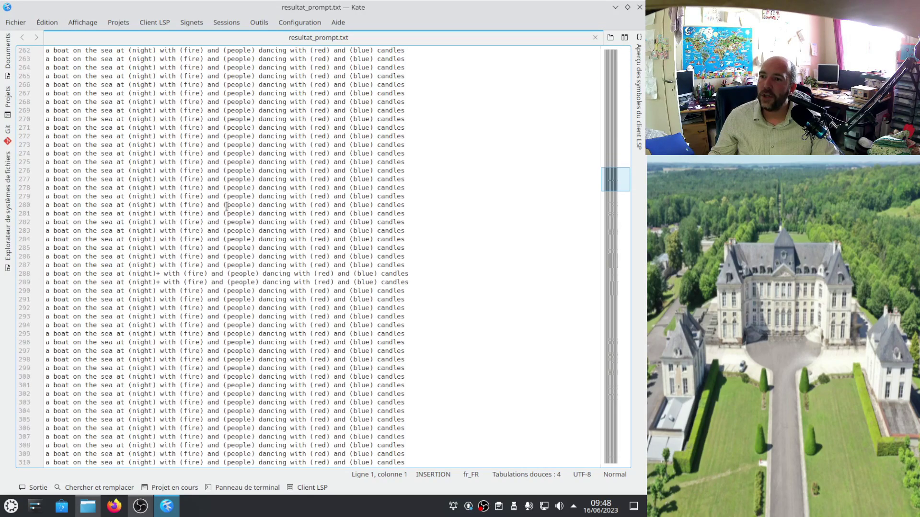
drag(158, 274, 129, 274)
scroll(177, 269, down, 20)
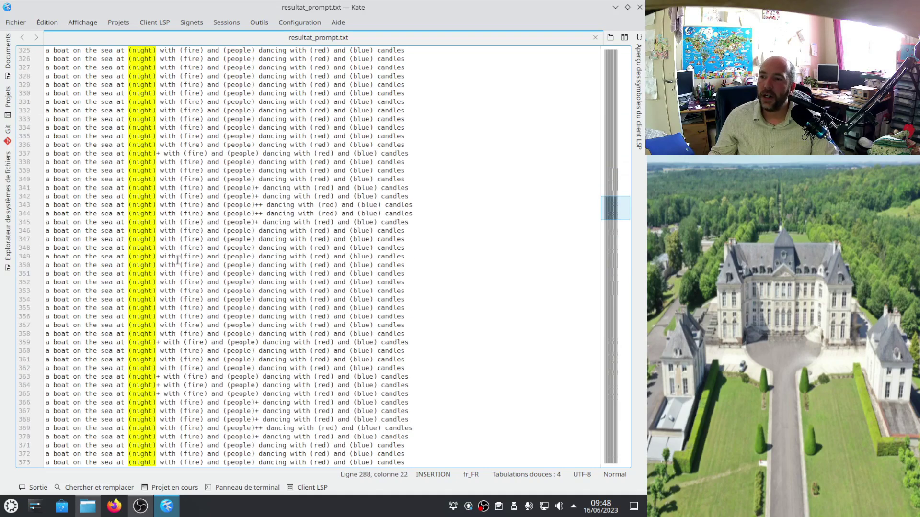
scroll(217, 245, down, 20)
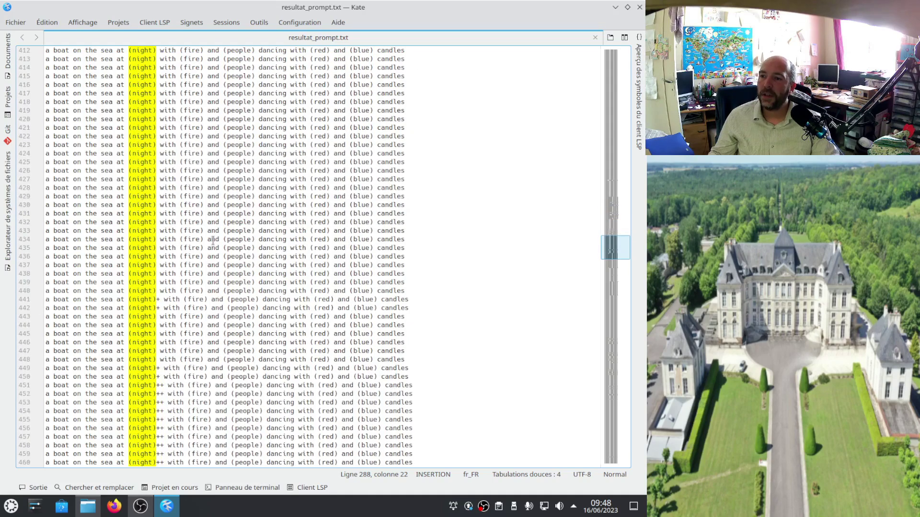
scroll(181, 218, down, 20)
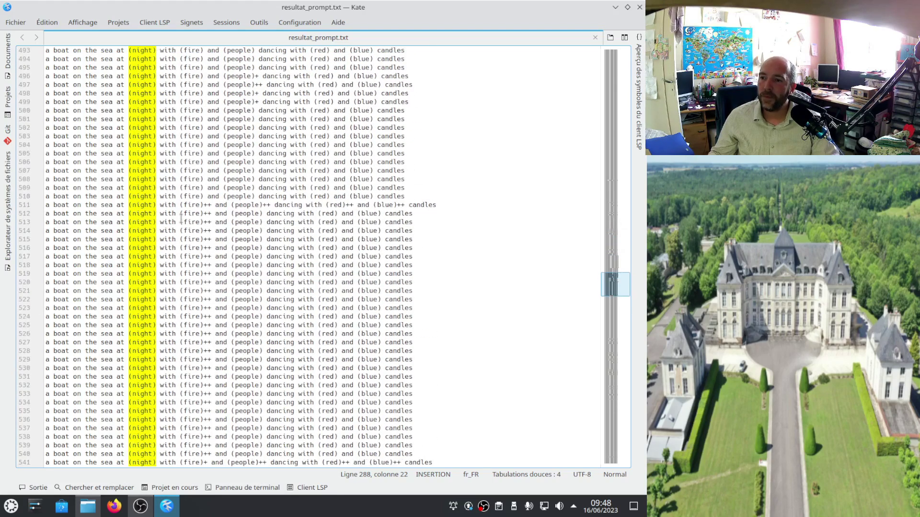
Step: Return to the start of resultat_prompt.txt, highlight the first prompt line, and close the editor
scroll(214, 168, up, 14)
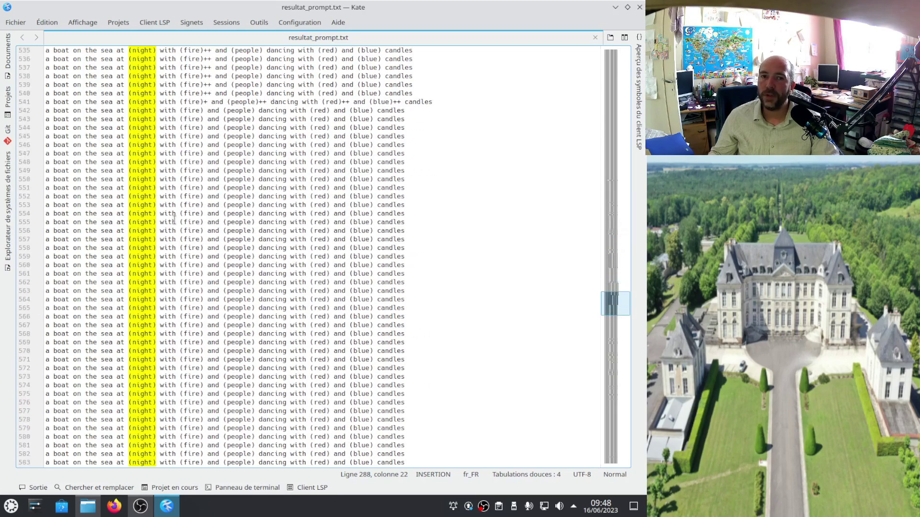
scroll(205, 175, up, 20)
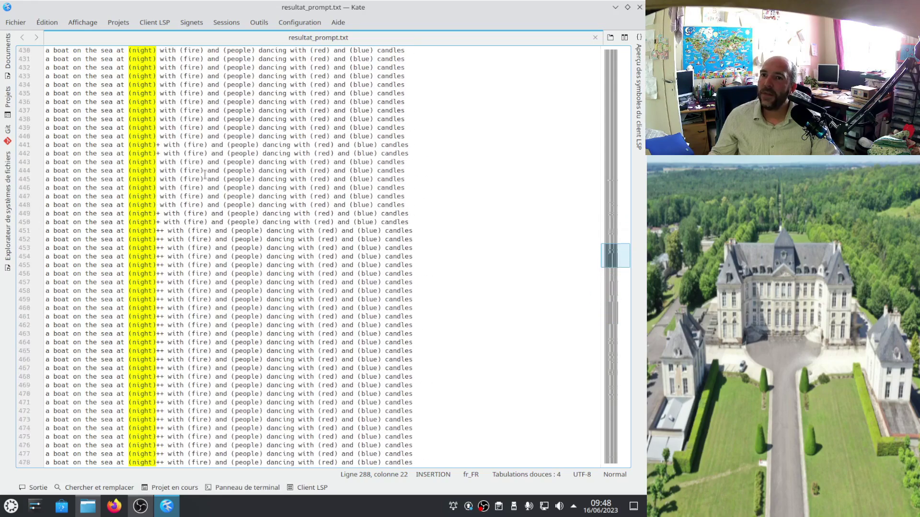
scroll(205, 175, up, 20)
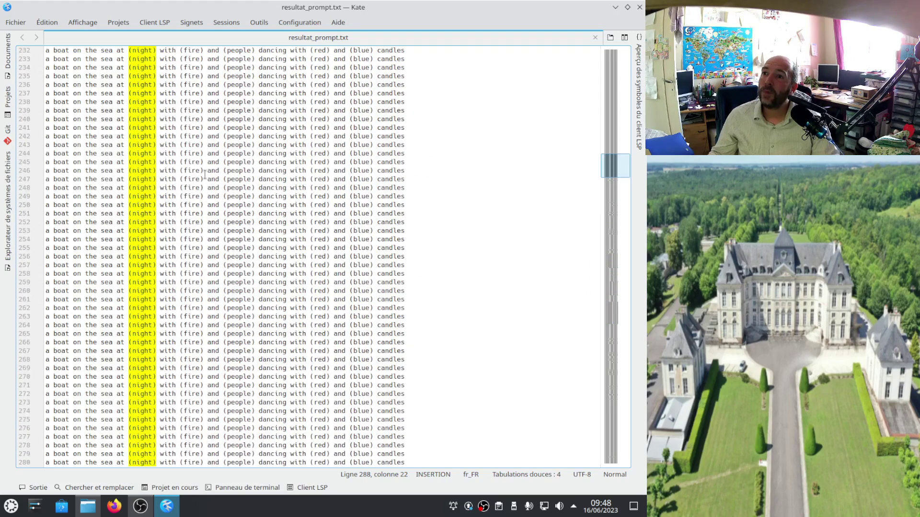
scroll(205, 175, up, 20)
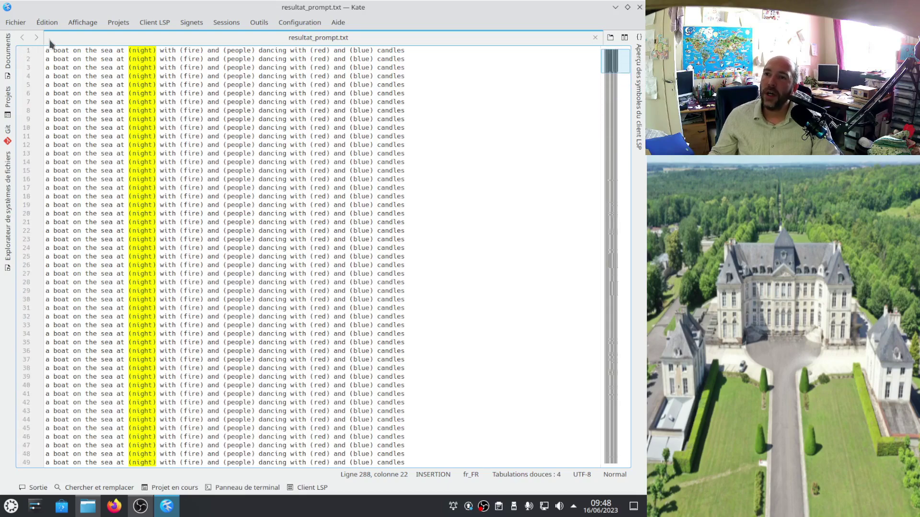
drag(46, 50, 415, 45)
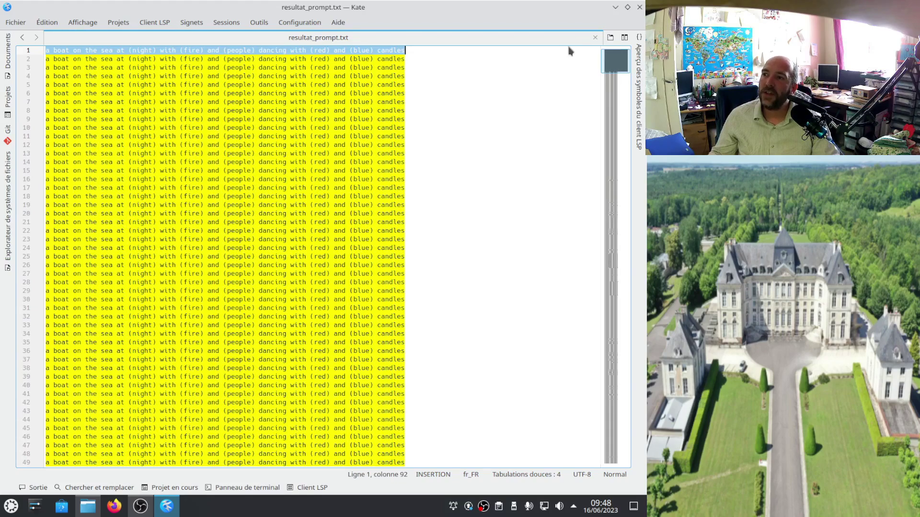
click(393, 127)
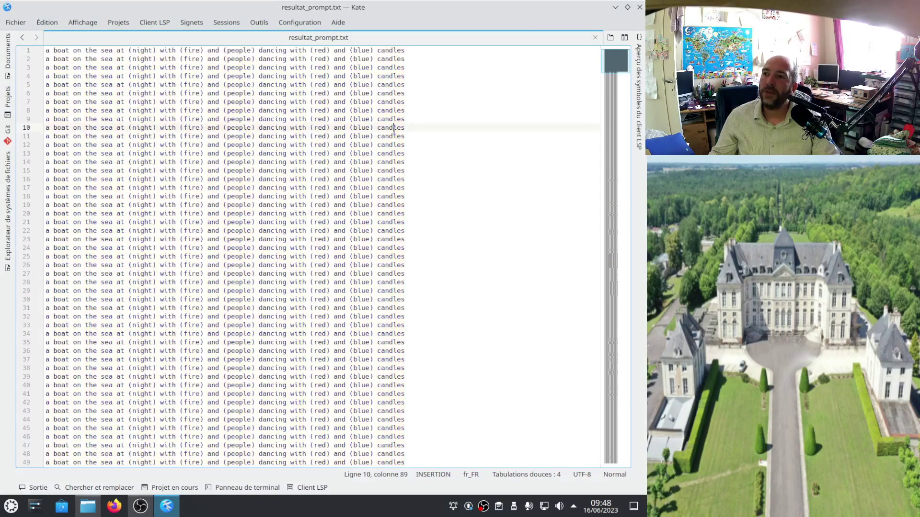
click(639, 7)
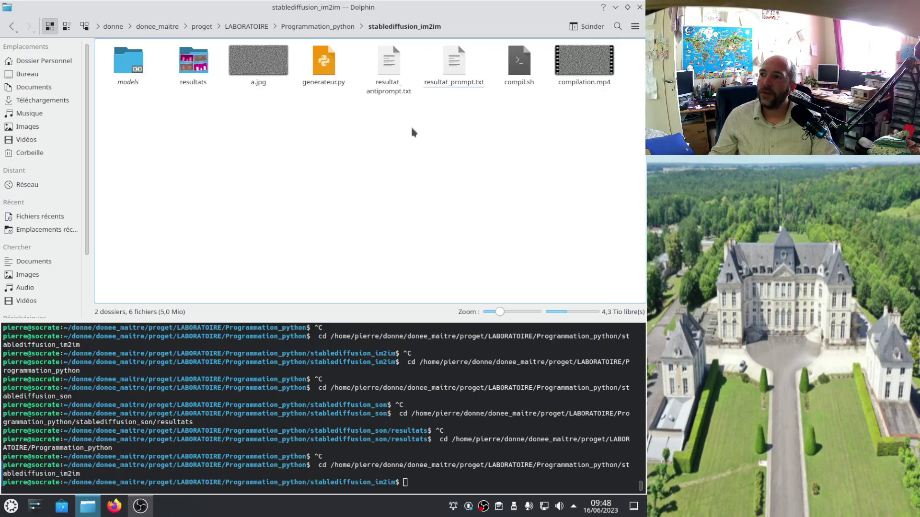
Step: Run python3 generateur.py models/deliberate_v2_normale.safetensors in the terminal to relaunch the generator
key(Up)
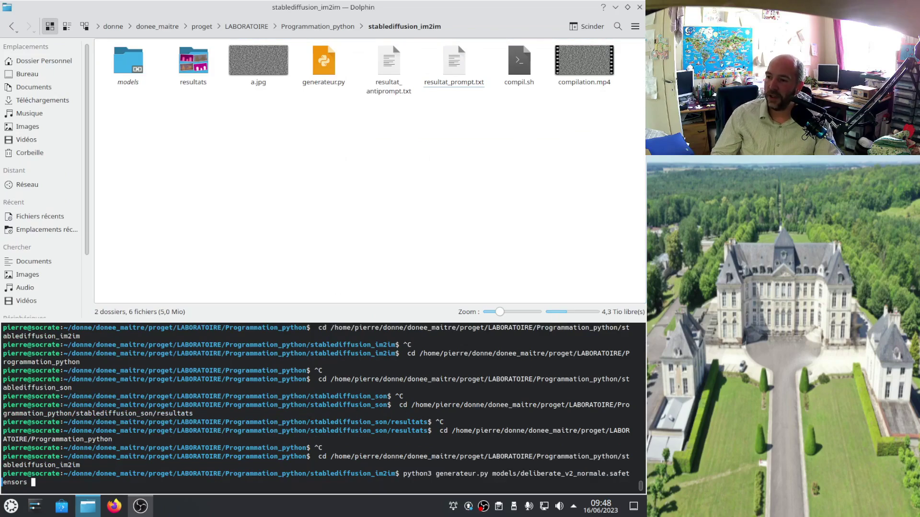
key(Return)
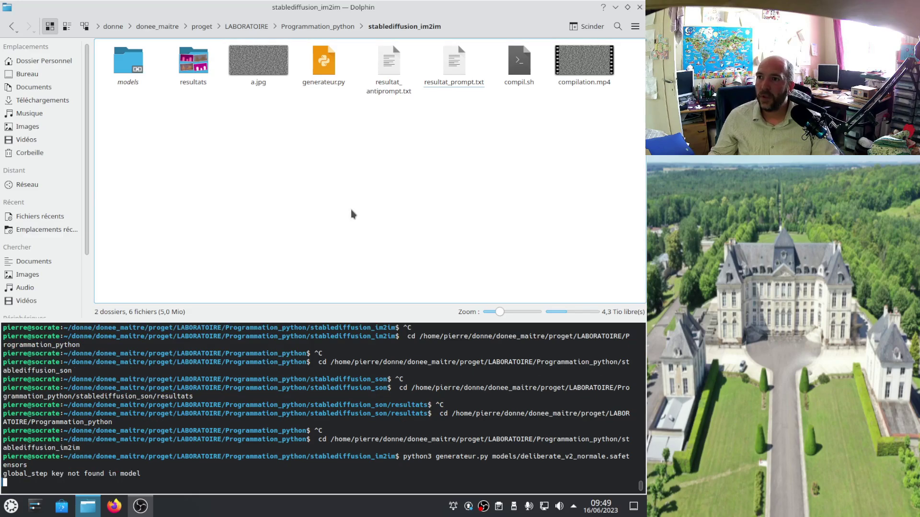
Step: Permanently delete all images in the resultats folder and return to the stablediffusion_im2im folder
double_click(193, 61)
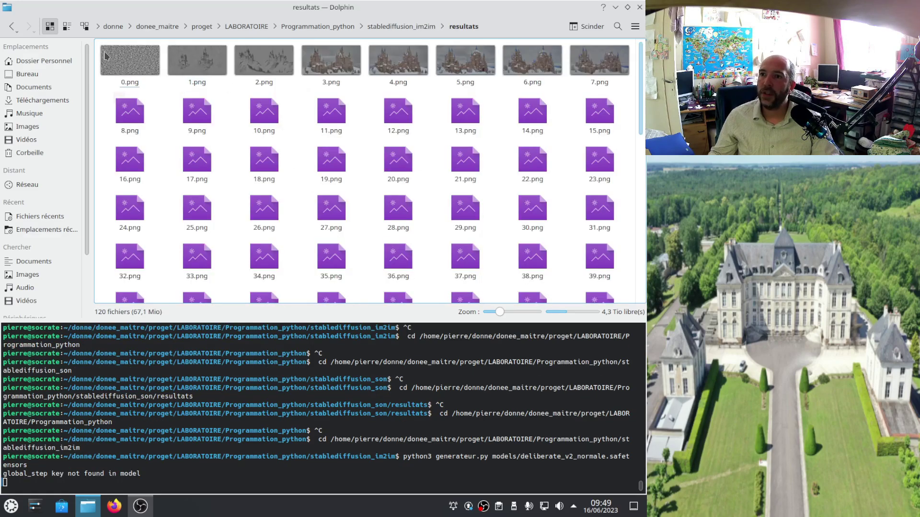
drag(101, 45, 600, 350)
key(shift+Delete)
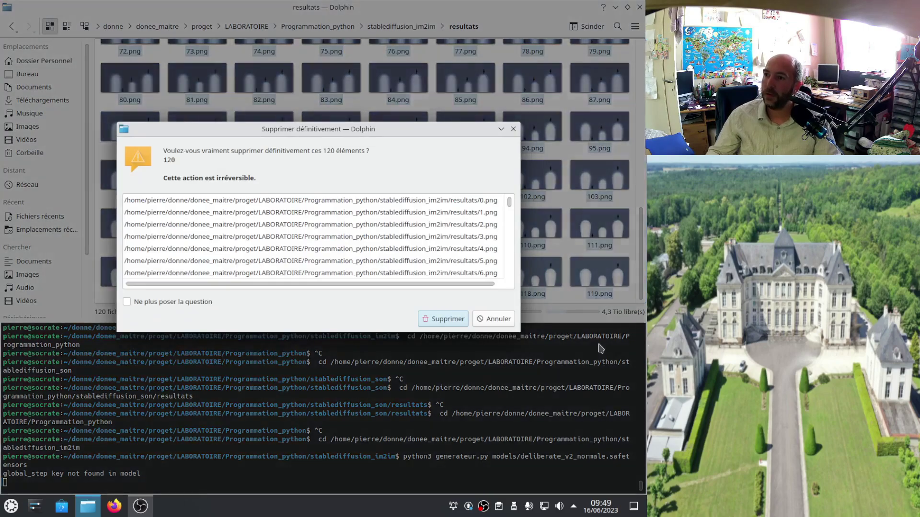
click(454, 320)
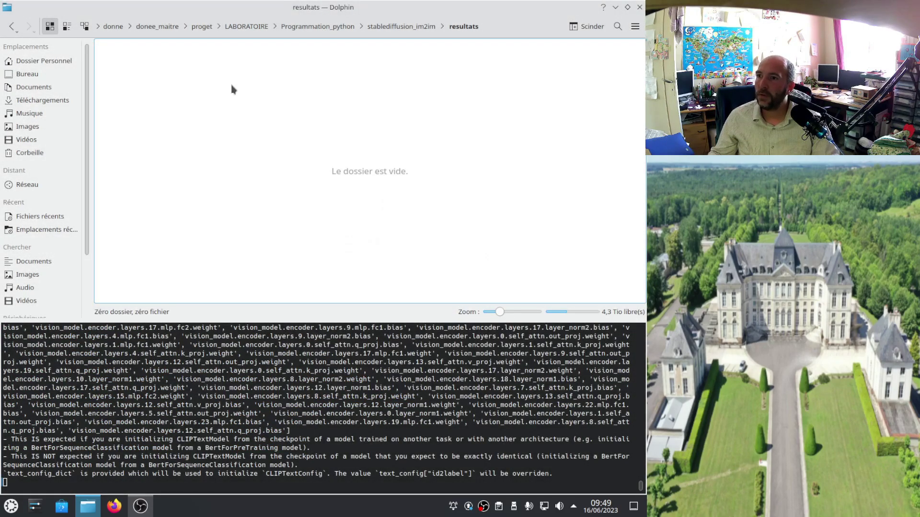
click(399, 27)
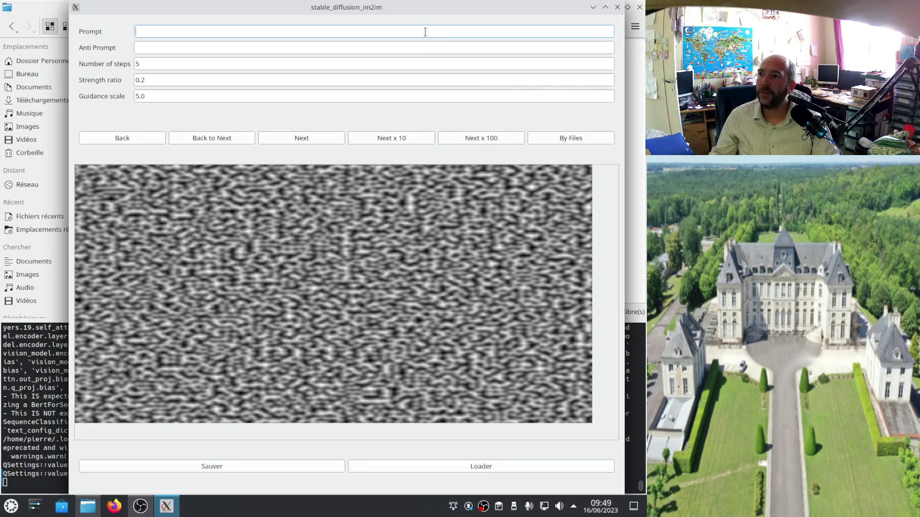
Step: Move the generator window clear of the file names and set the prompt to resultat_prompt.txt and the anti prompt to resultat_antiprompt.txt
drag(401, 11, 416, 144)
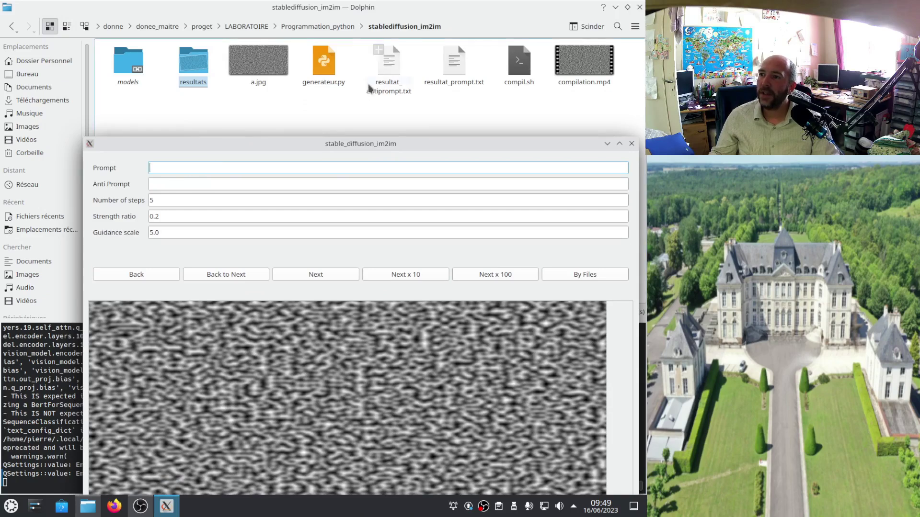
text(resultat_antiprom)
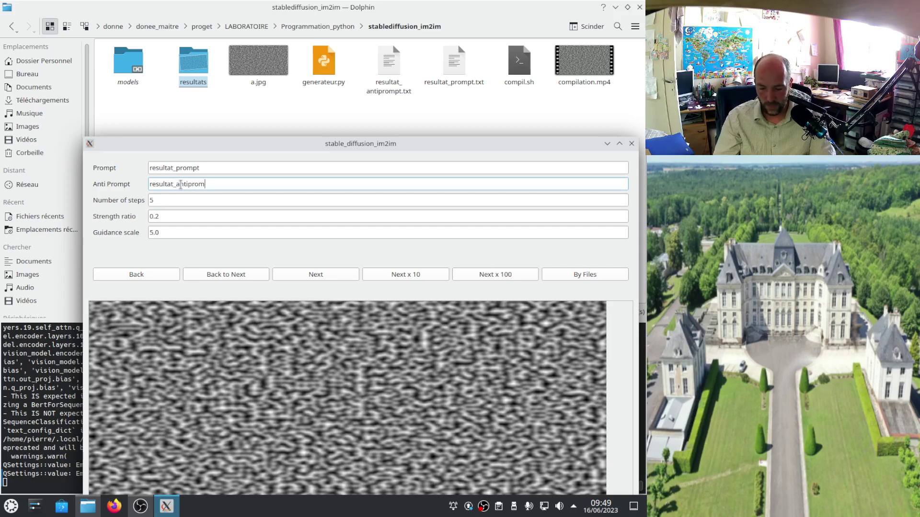
text(txt)
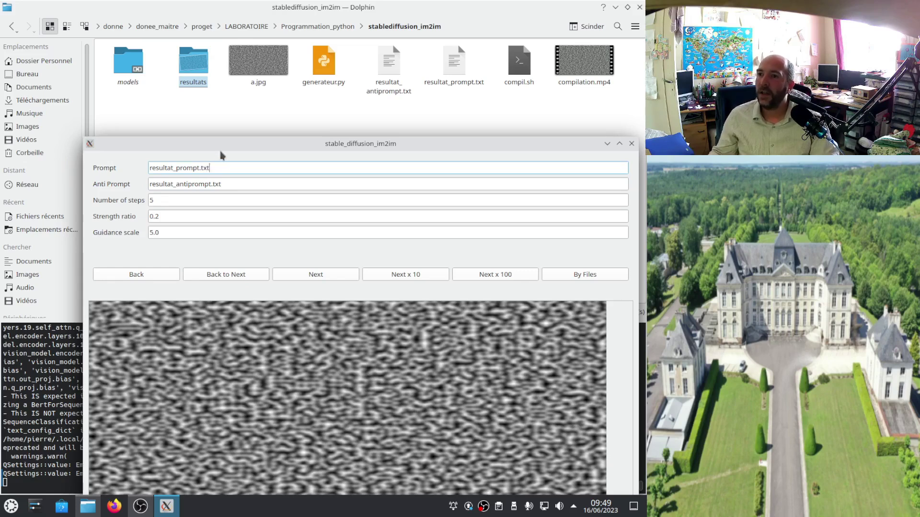
Step: Set the number of steps to 20 and the strength ratio to 0.5, and start the generation by files
drag(226, 152, 214, 50)
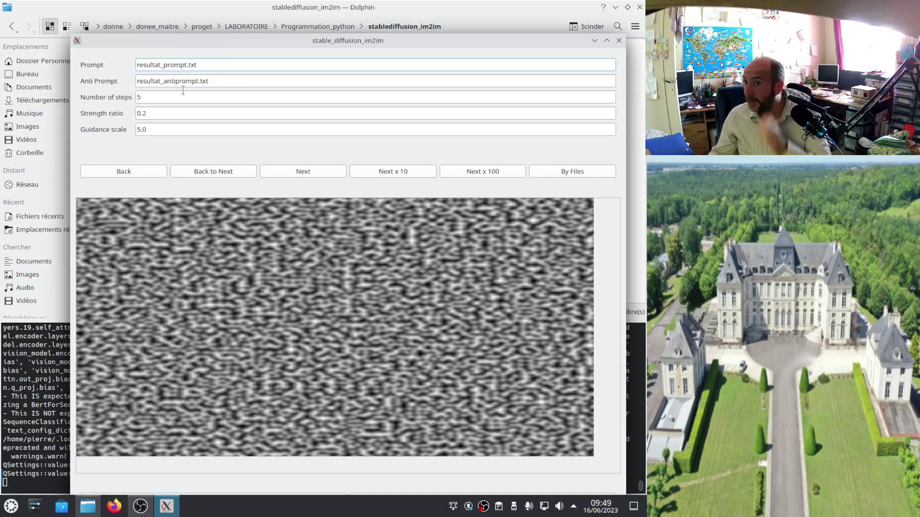
text(20)
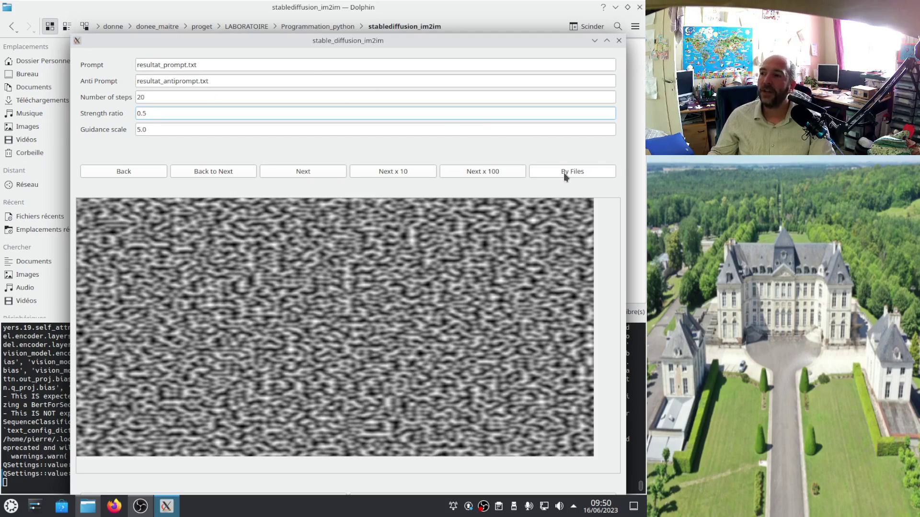
drag(384, 42, 718, 34)
drag(633, 34, 350, 32)
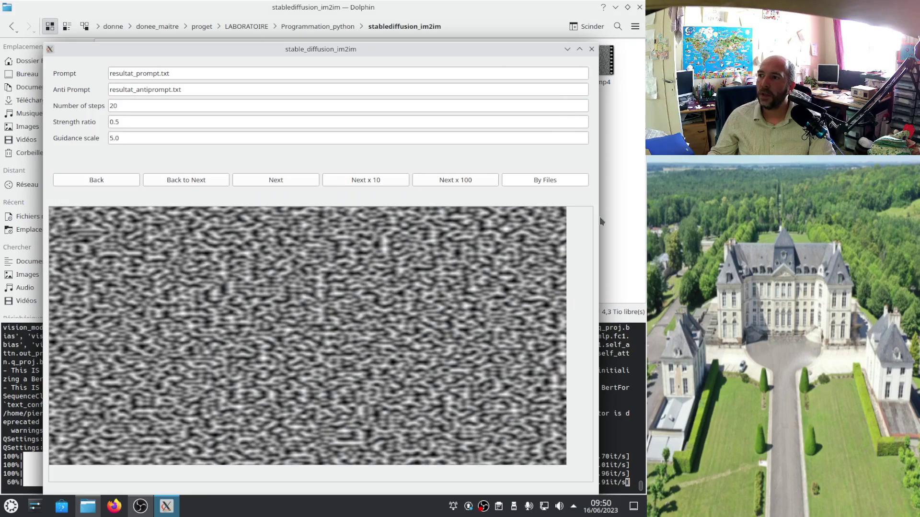
Step: Open the resultats folder, look through the generated image thumbnails, and return to the stablediffusion_im2im folder
click(609, 234)
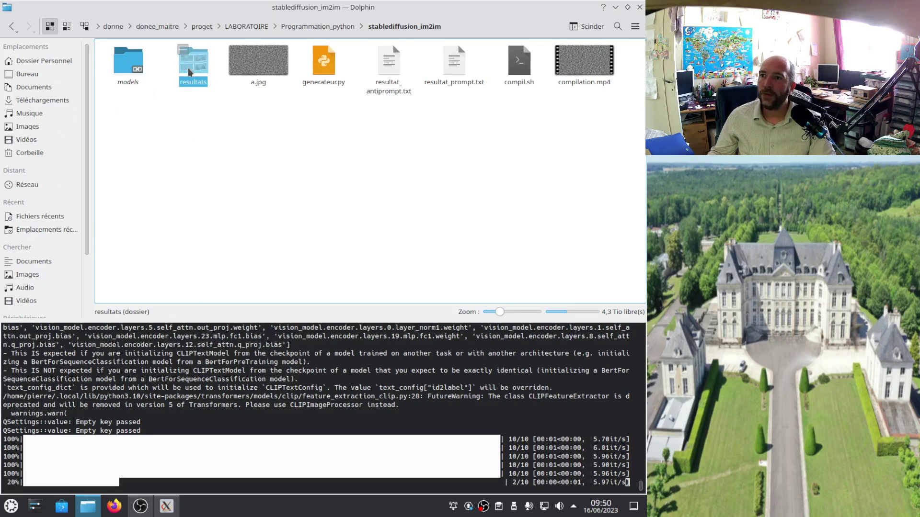
click(185, 65)
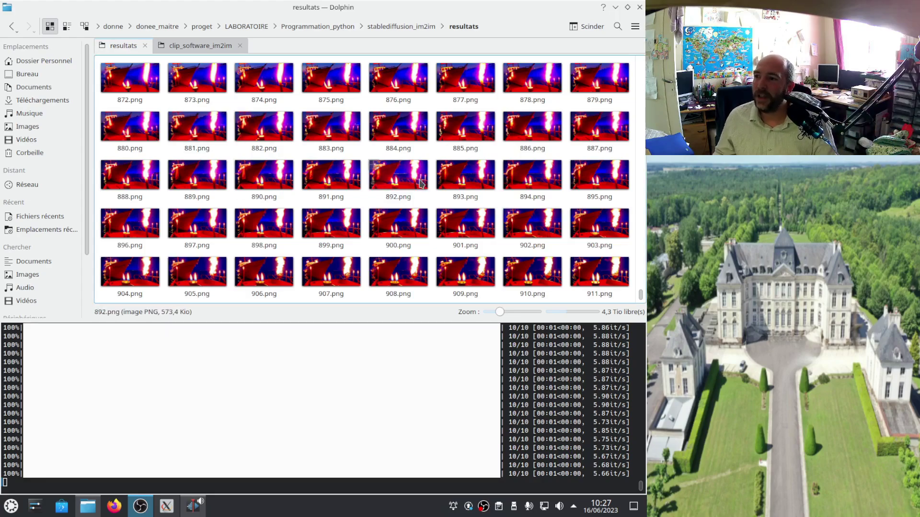
scroll(412, 208, up, 10)
scroll(413, 209, up, 20)
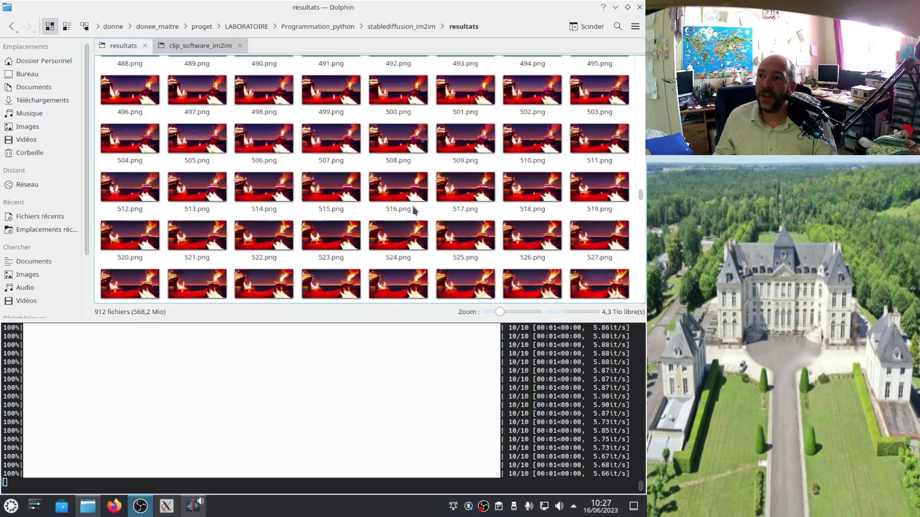
scroll(407, 204, up, 2)
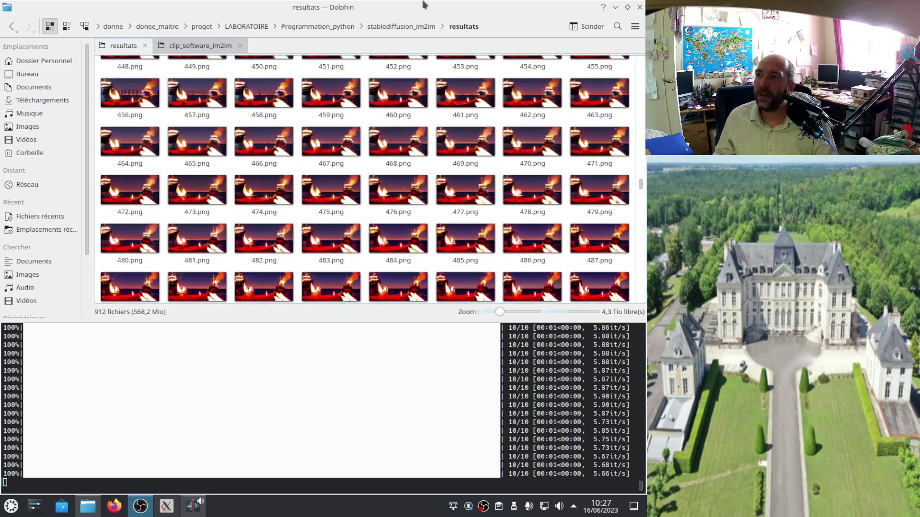
click(414, 28)
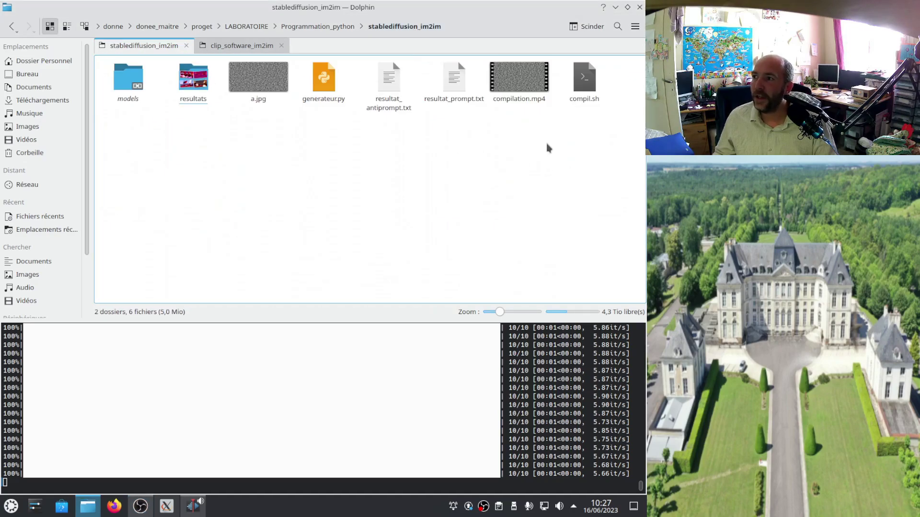
Step: Bring the stable_diffusion_im2im window forward, step back to the previous image, and close the generator
click(167, 506)
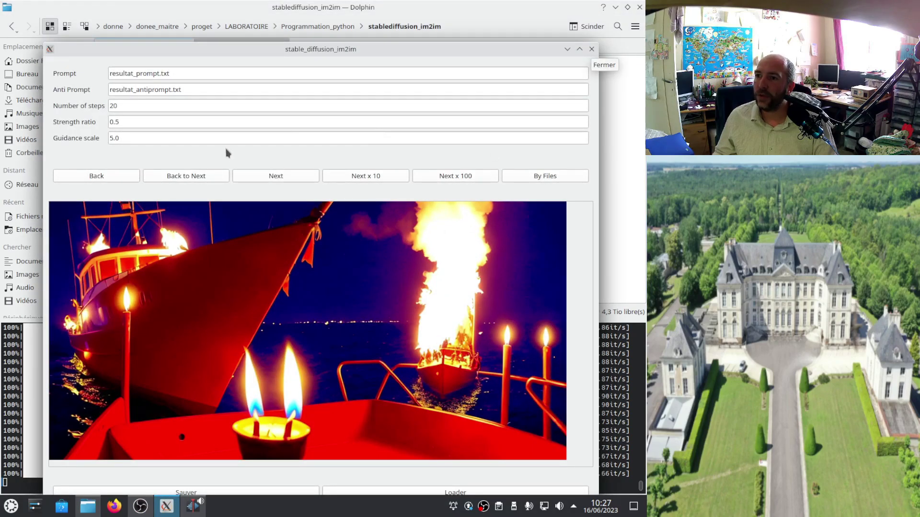
click(96, 177)
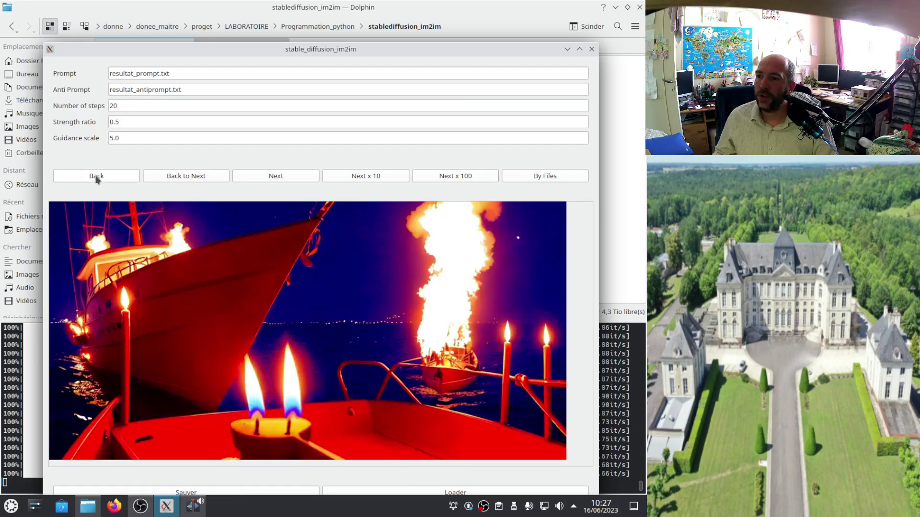
click(591, 49)
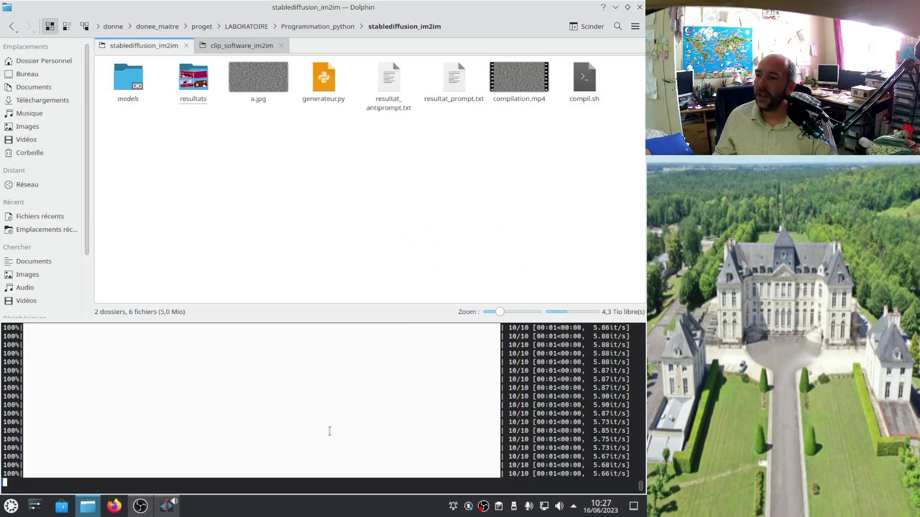
Step: Run ./compil.sh in the terminal and agree to overwrite the existing compilation.mp4
text(./compil.sh)
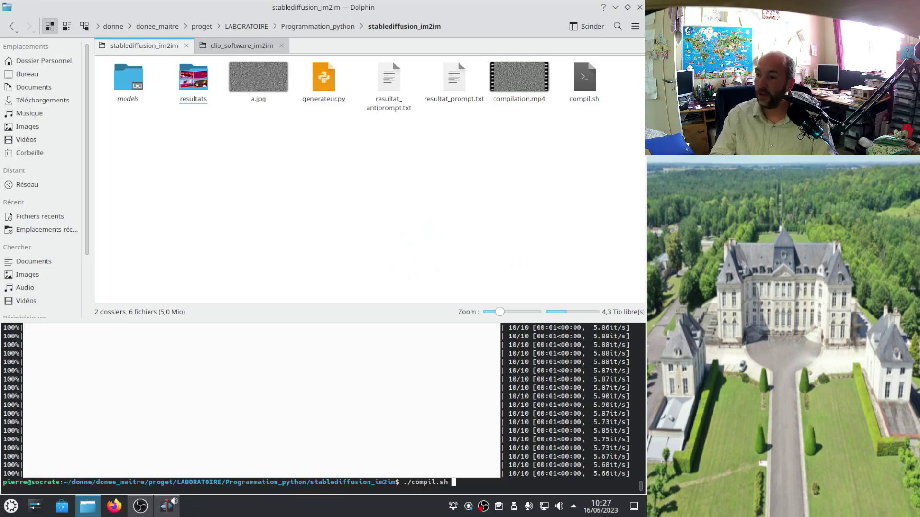
key(Return)
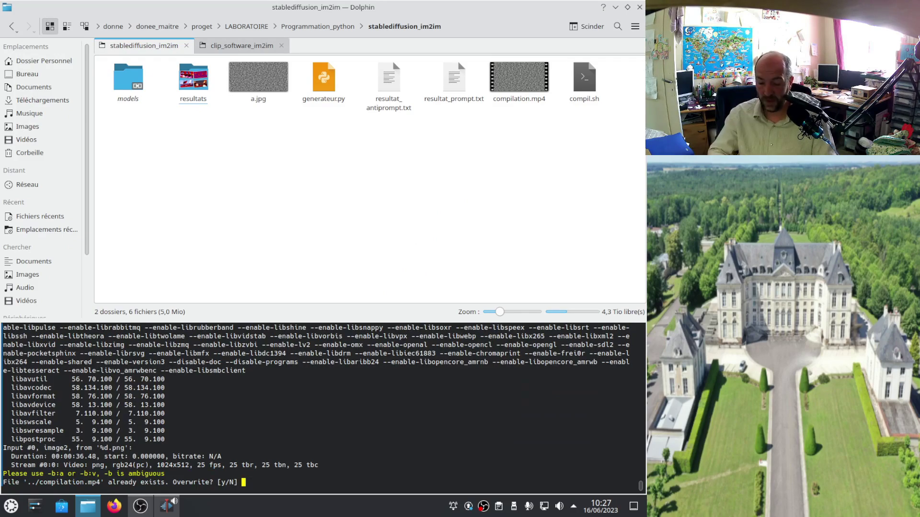
text(y)
key(Return)
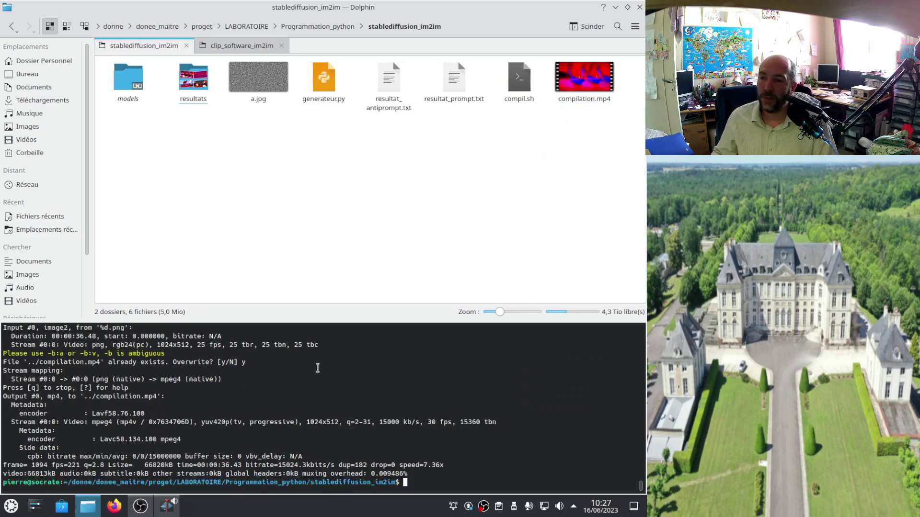
Step: Play the new compilation.mp4 in VLC and close the player
right_click(575, 79)
click(549, 85)
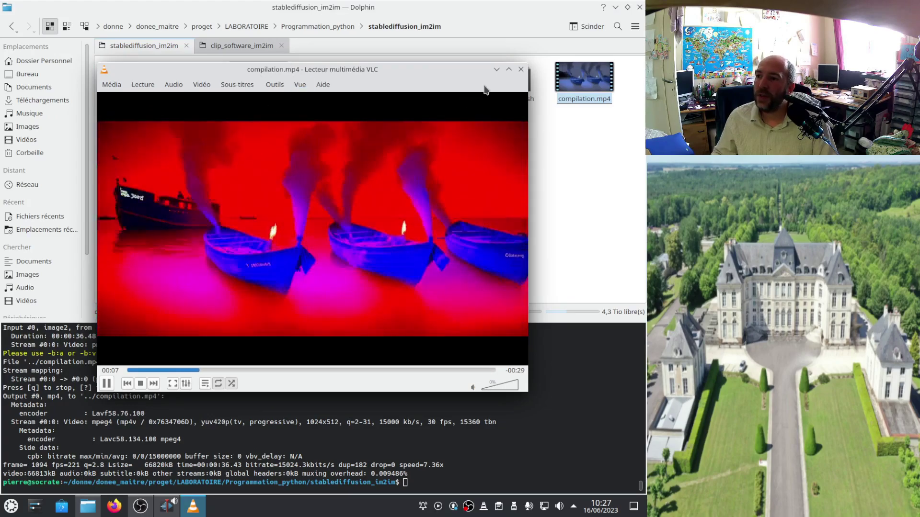
click(521, 70)
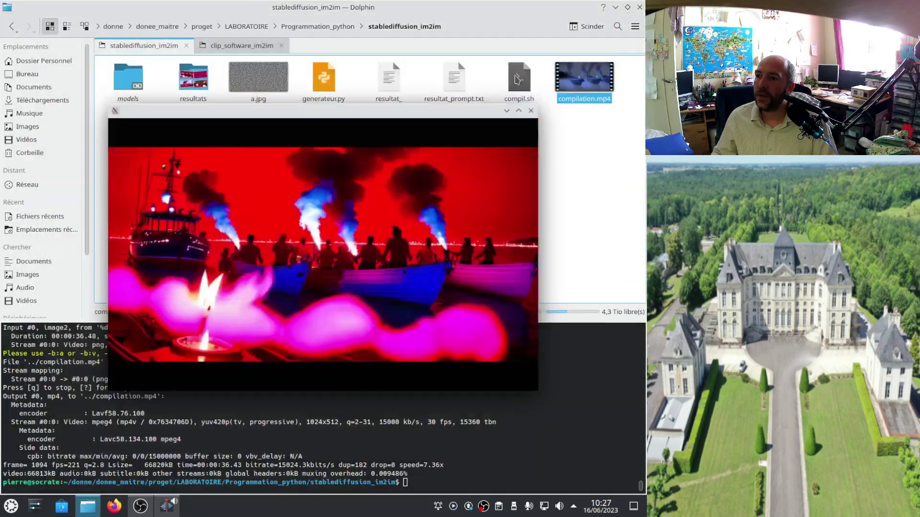